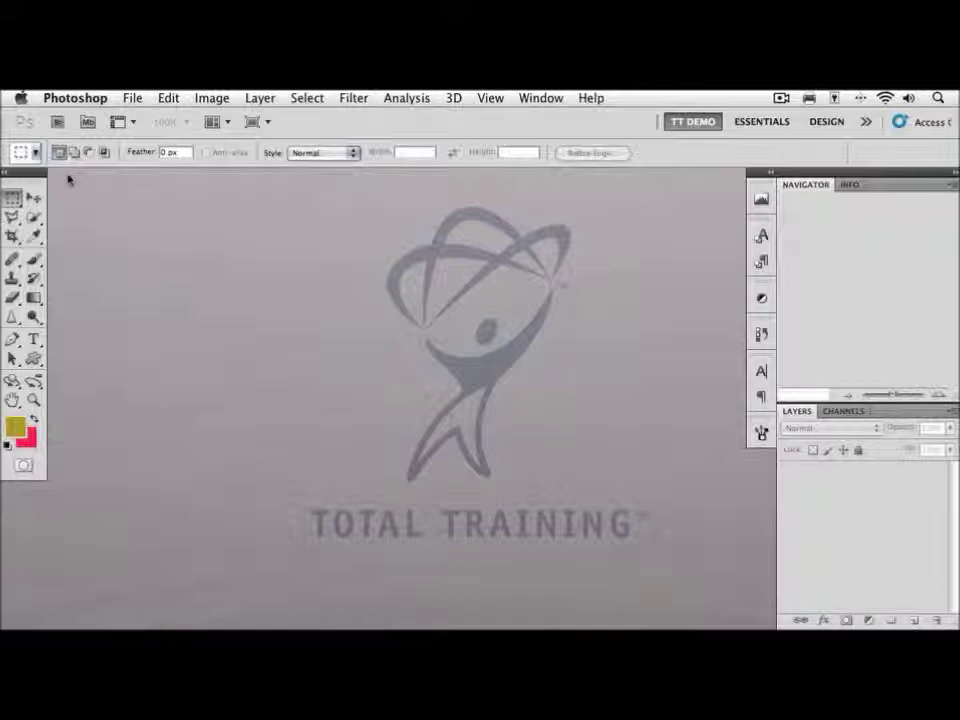
- Open sharpen.tif from the Chapter 15 folder and view it in full-screen mode with menus at 100% magnification
key(super+o)
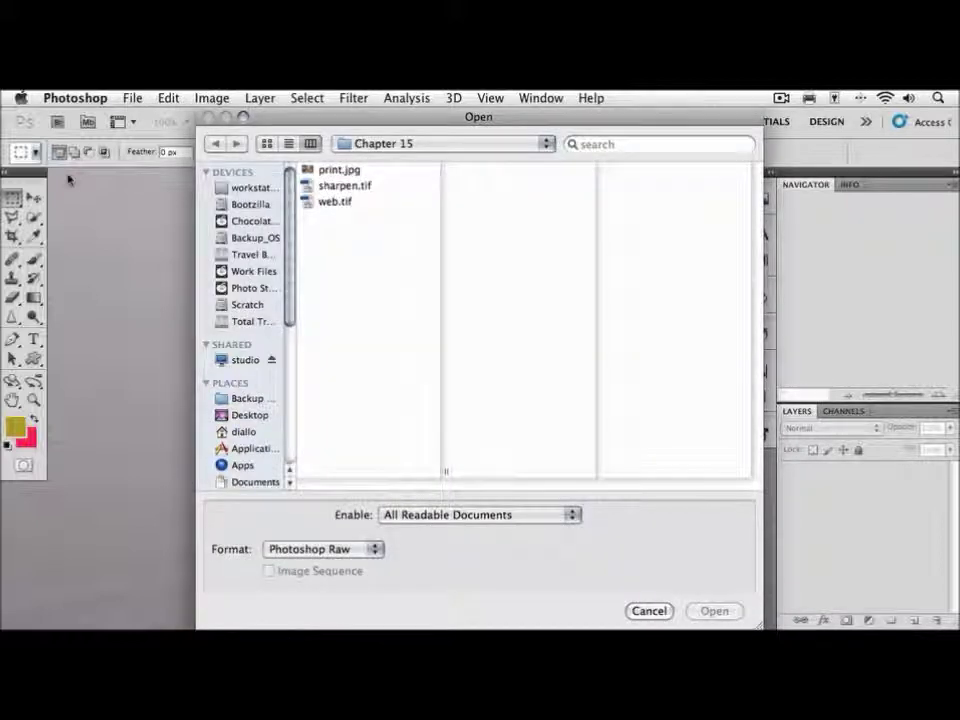
key(Escape)
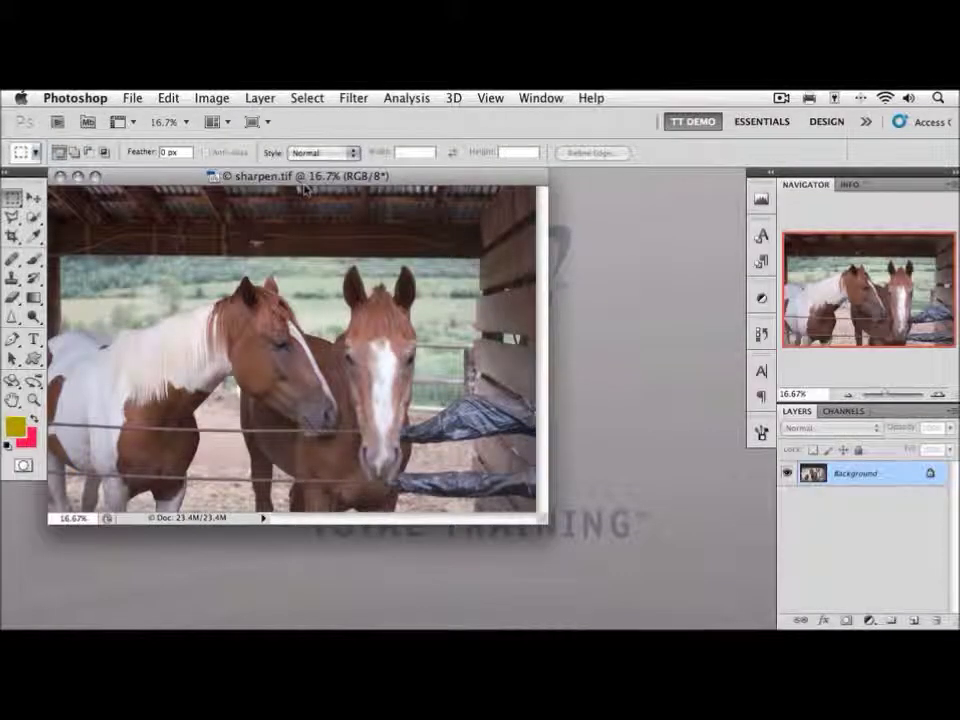
key(f)
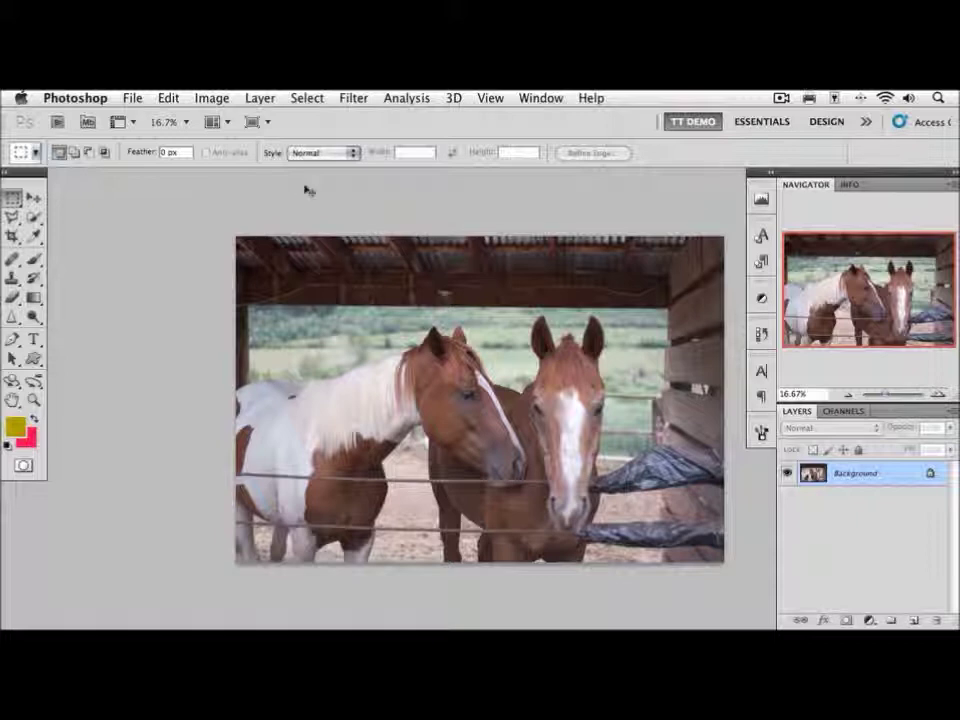
key(super+1)
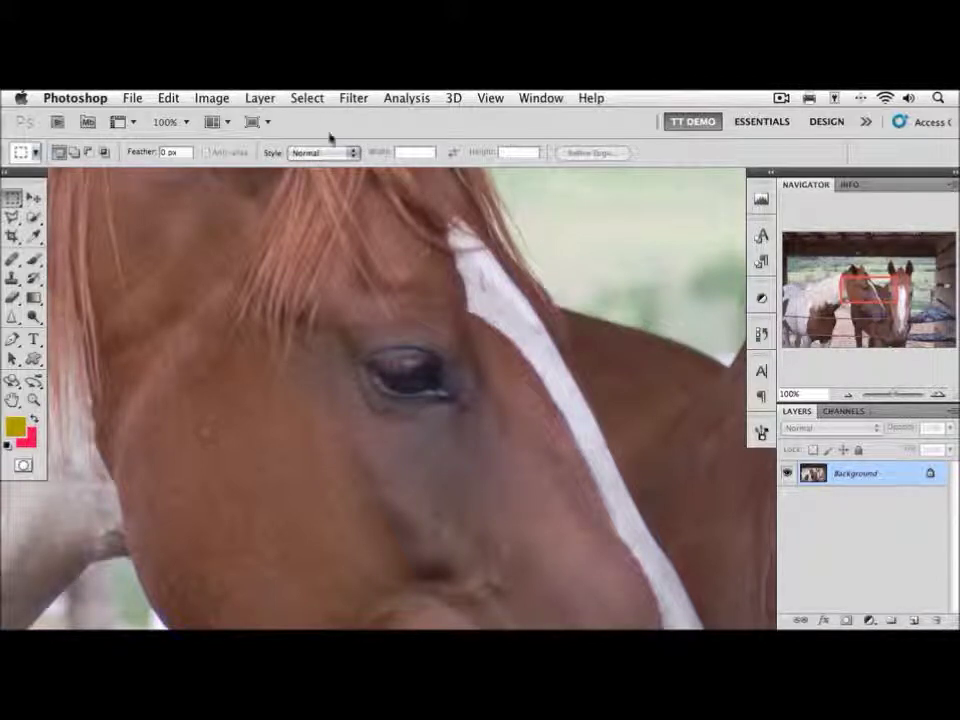
- Start the Smart Sharpen filter on the horse photo
click(349, 97)
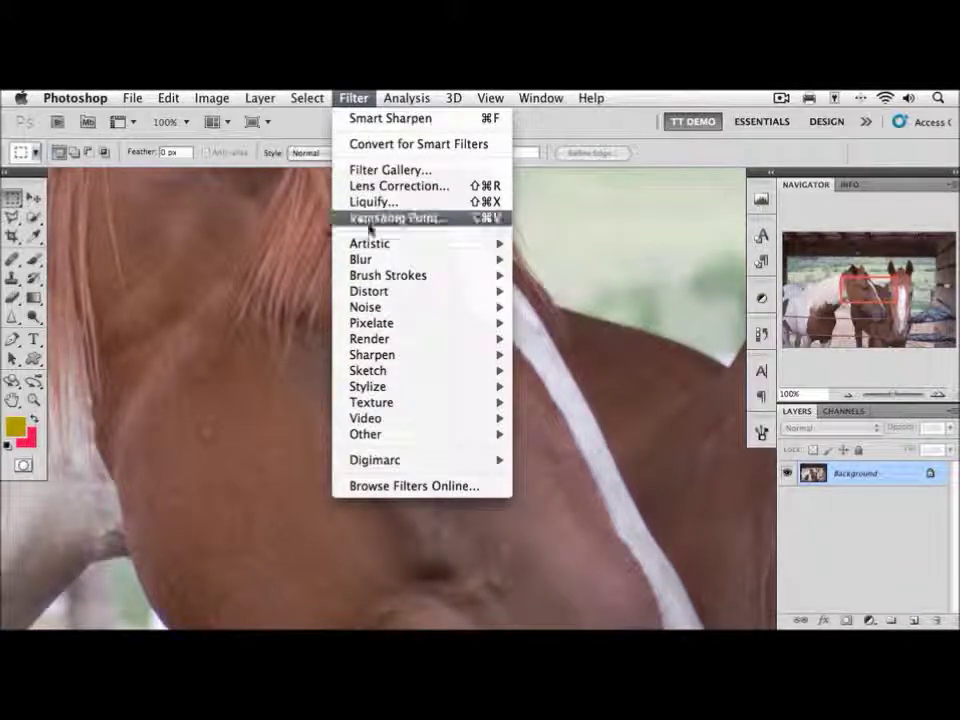
mouse_move(386, 355)
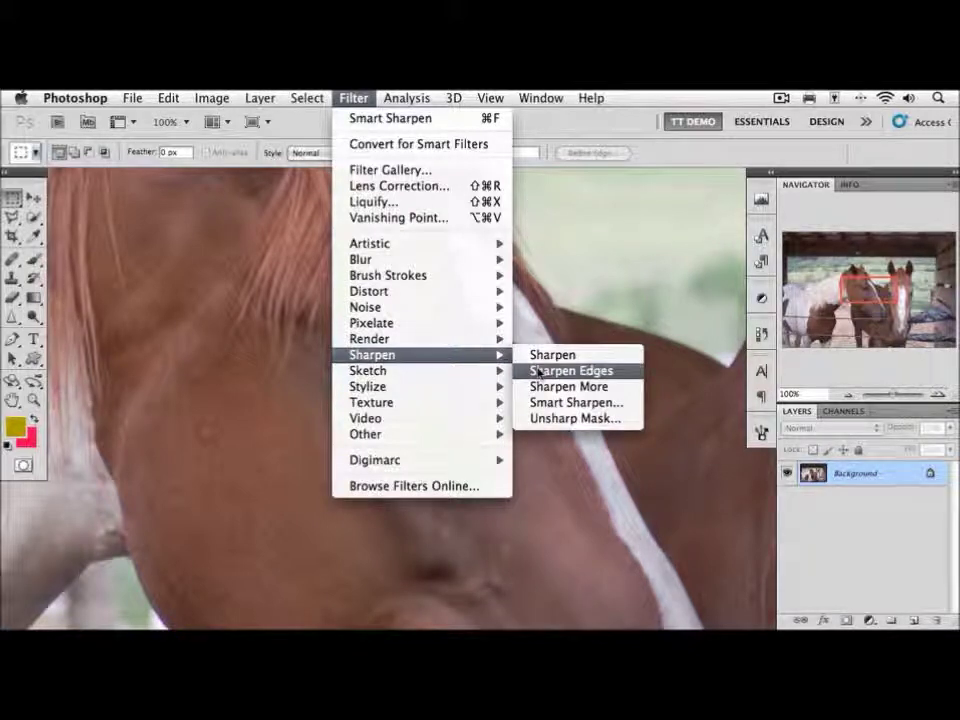
click(548, 402)
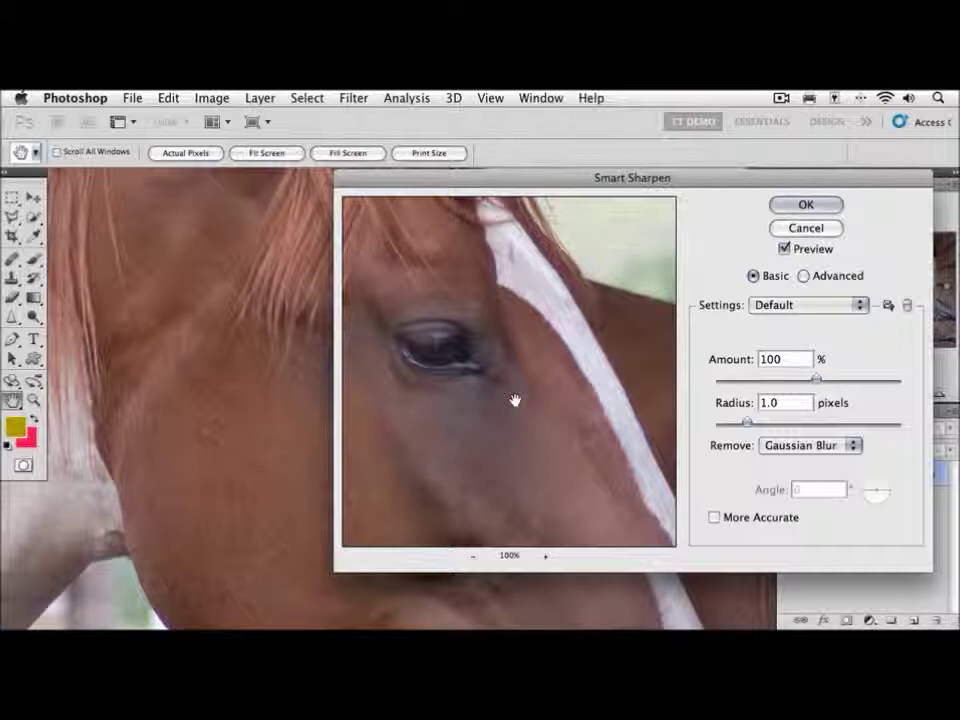
- Examine the horse's eye and mane in the Smart Sharpen preview, comparing the image with the preview off and on
drag(407, 381, 542, 450)
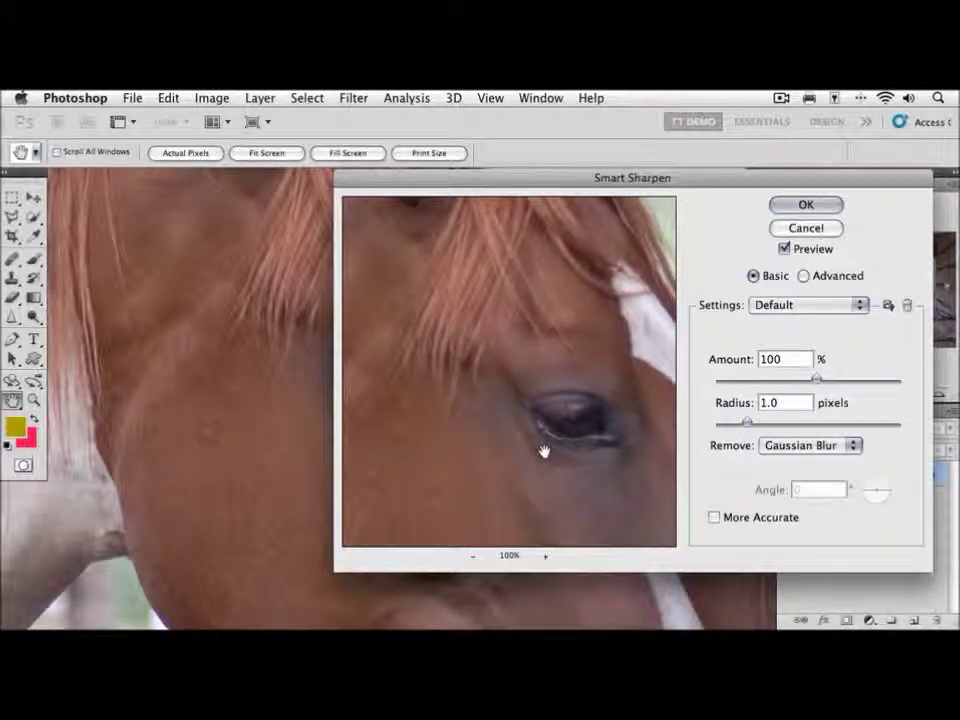
drag(467, 300, 489, 369)
drag(568, 411, 546, 401)
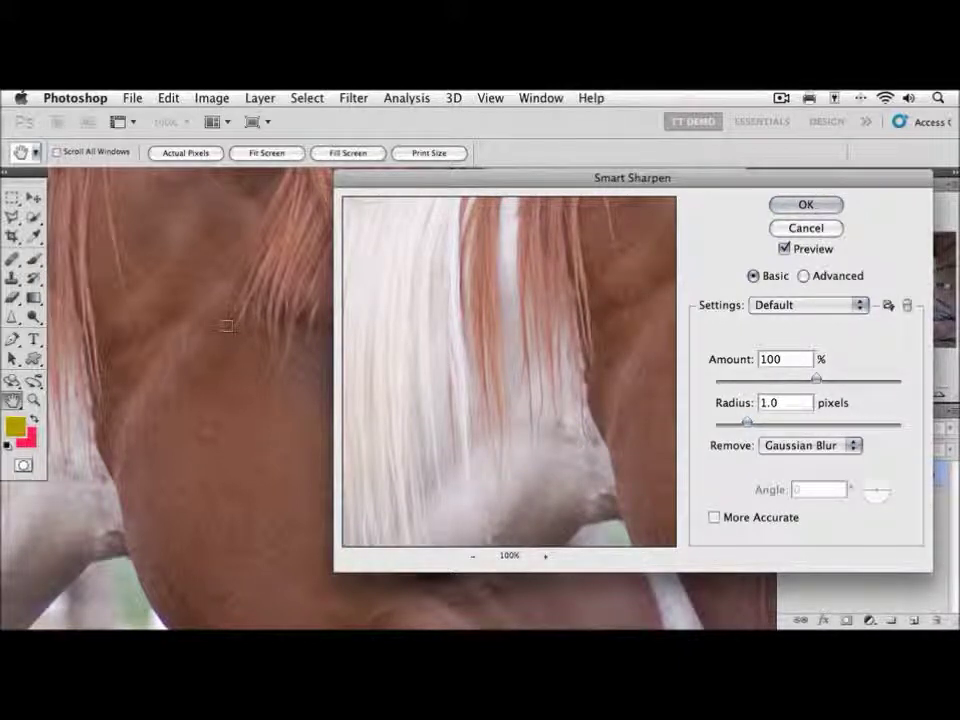
drag(260, 315, 161, 326)
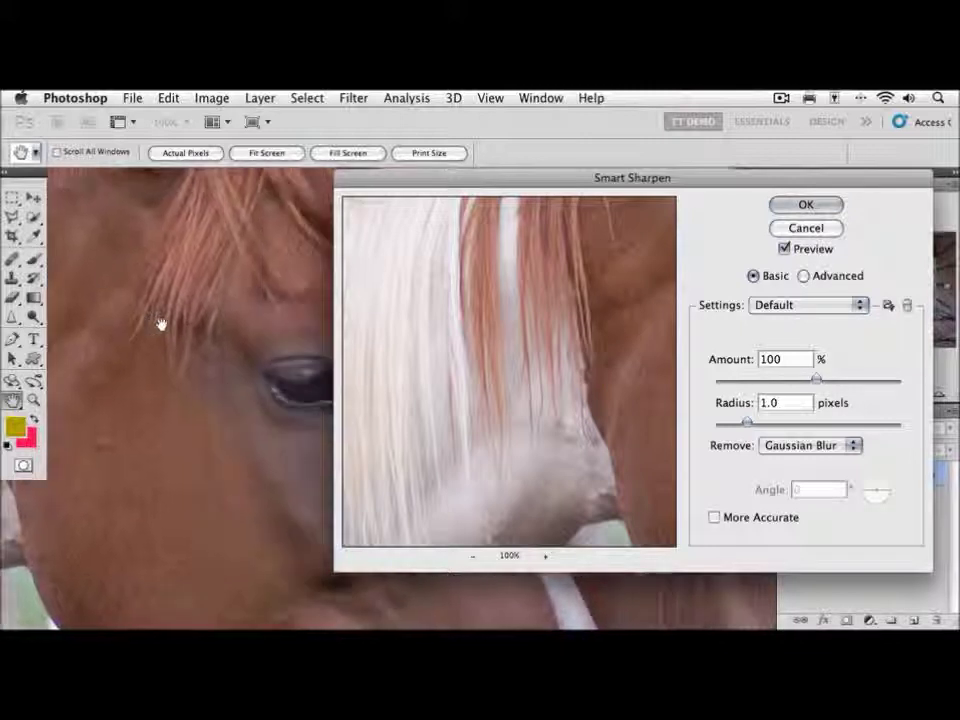
drag(225, 463, 124, 381)
drag(186, 379, 176, 388)
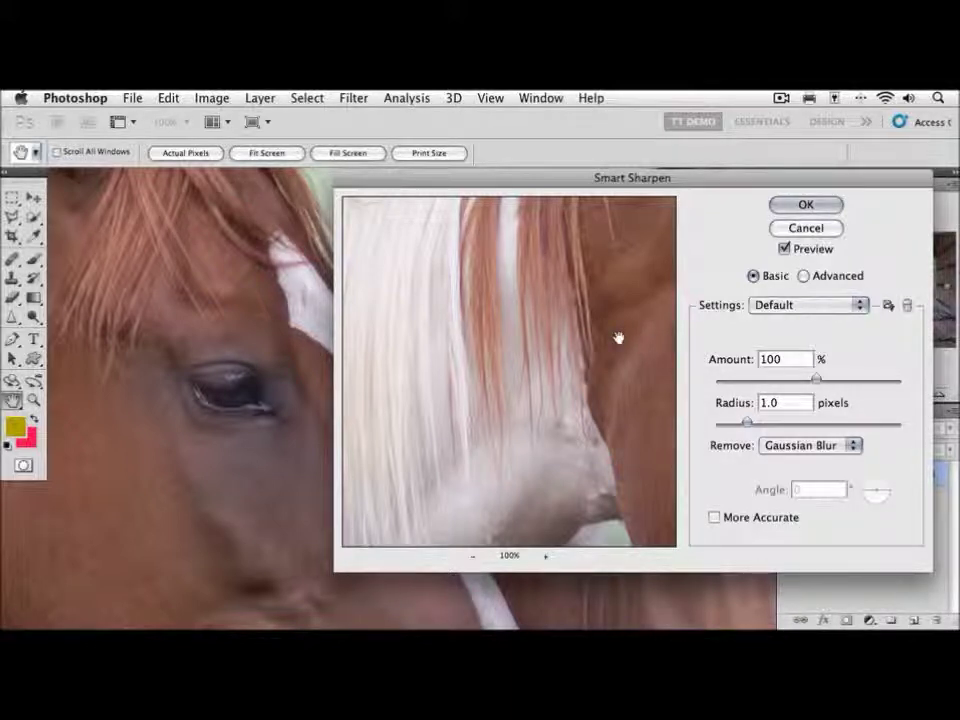
click(814, 252)
click(814, 252)
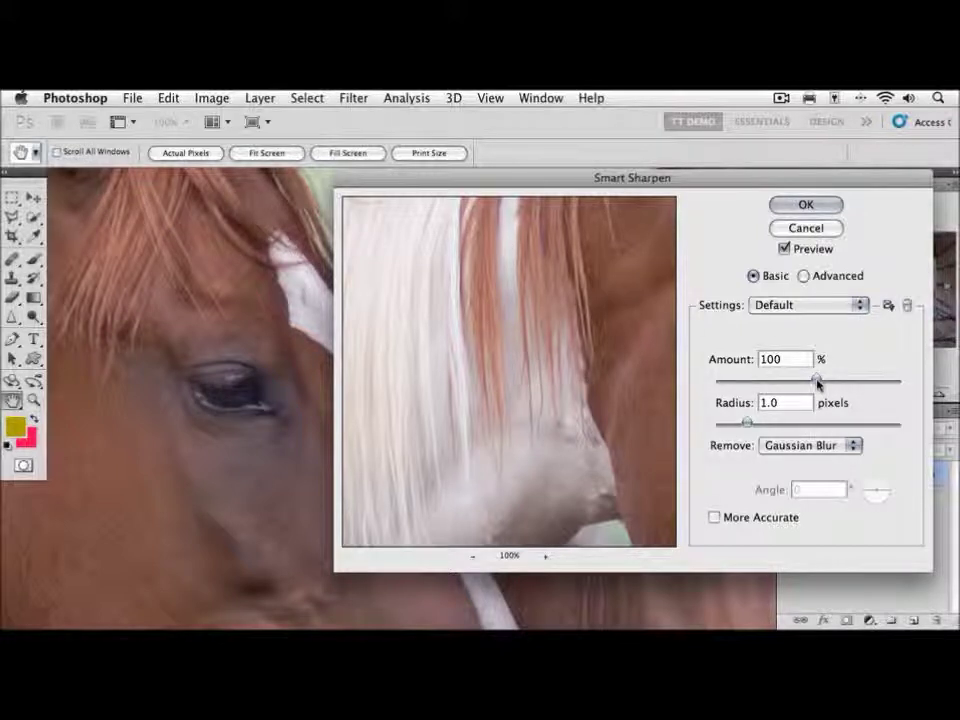
- Set the Smart Sharpen amount to 172% and radius to 3.6 pixels, removing Lens Blur with More Accurate enabled
drag(817, 383, 853, 381)
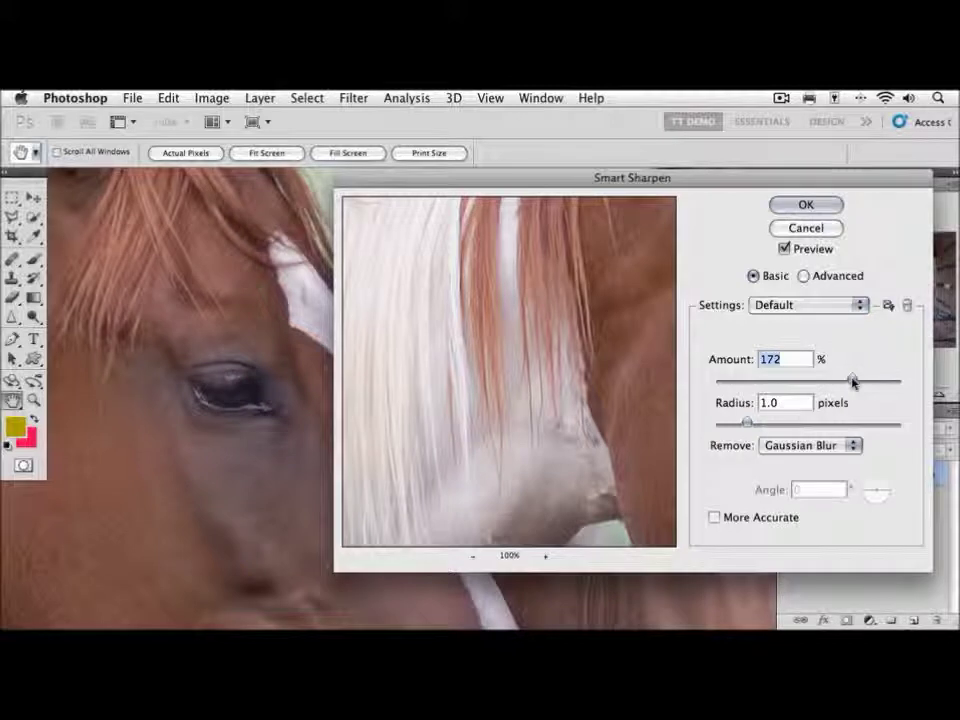
drag(748, 425, 782, 425)
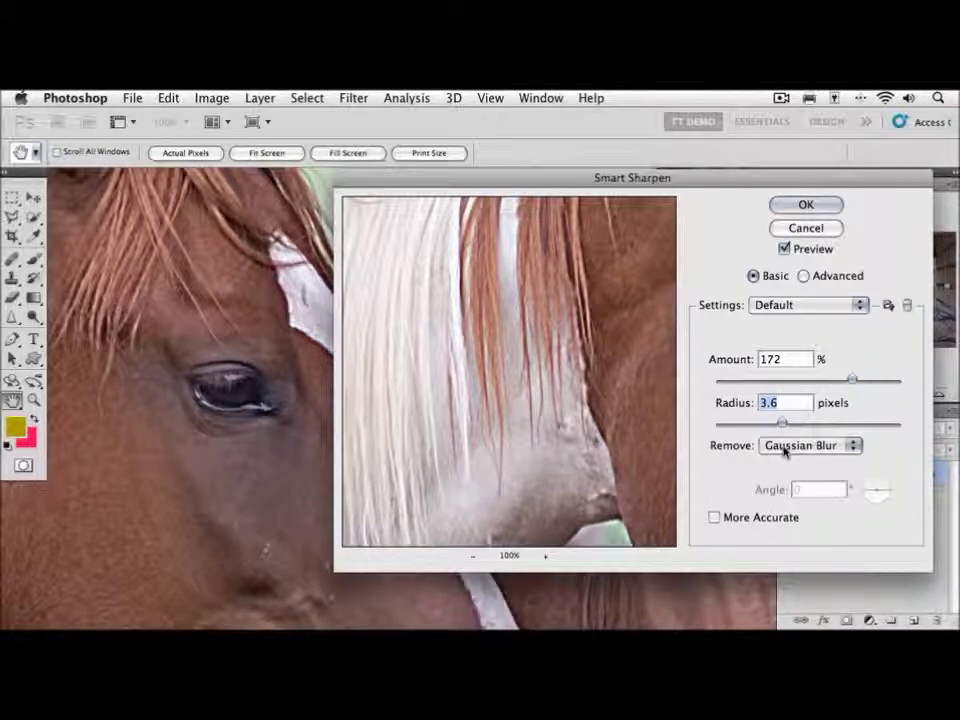
click(785, 451)
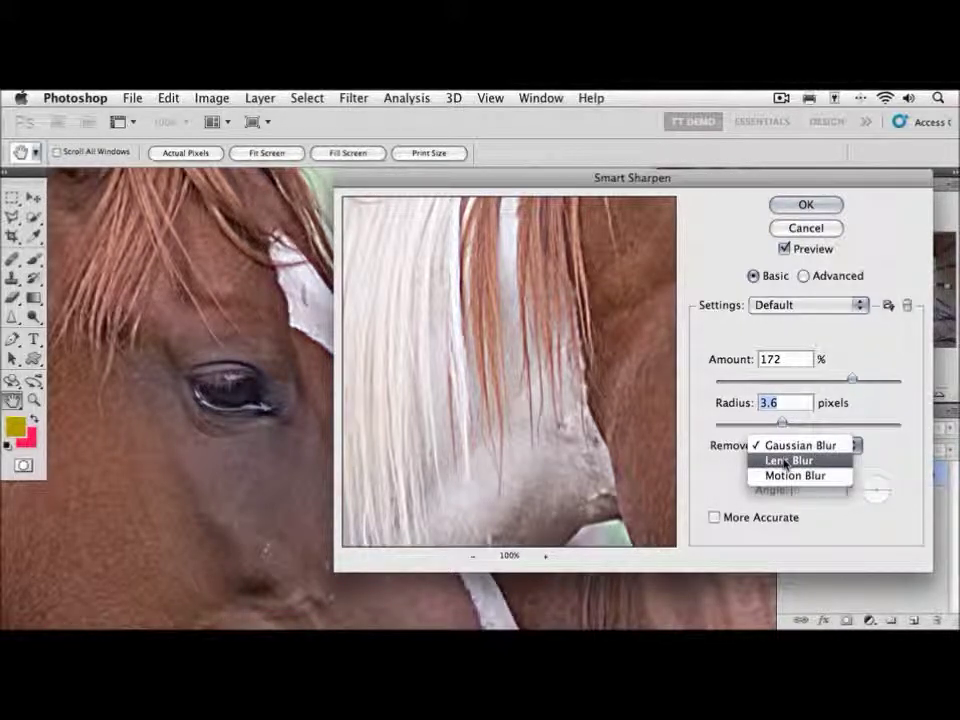
click(785, 461)
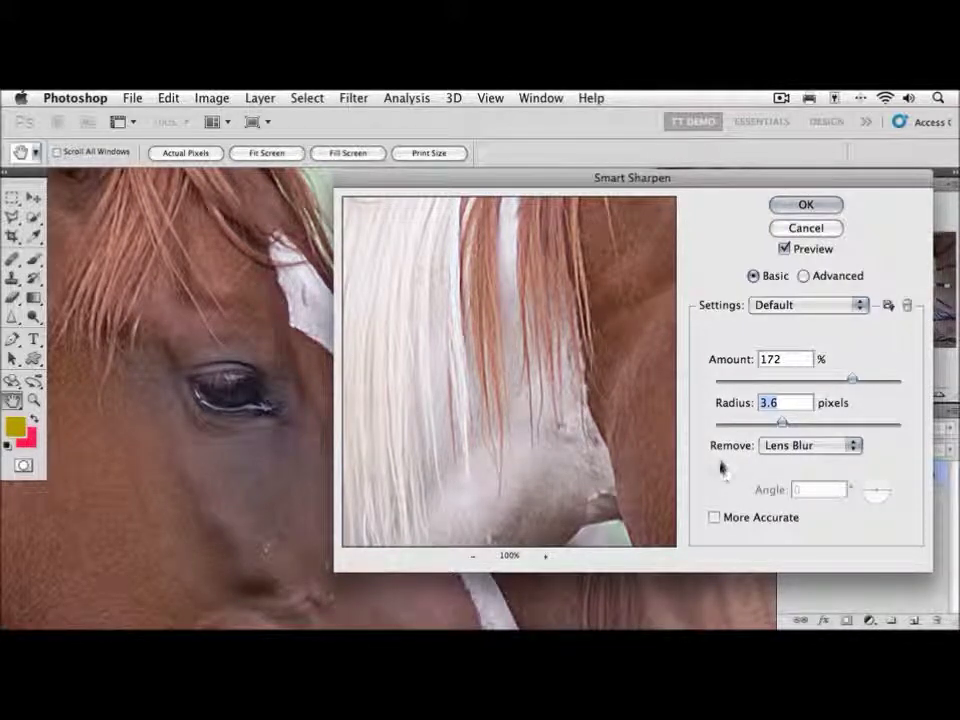
click(714, 518)
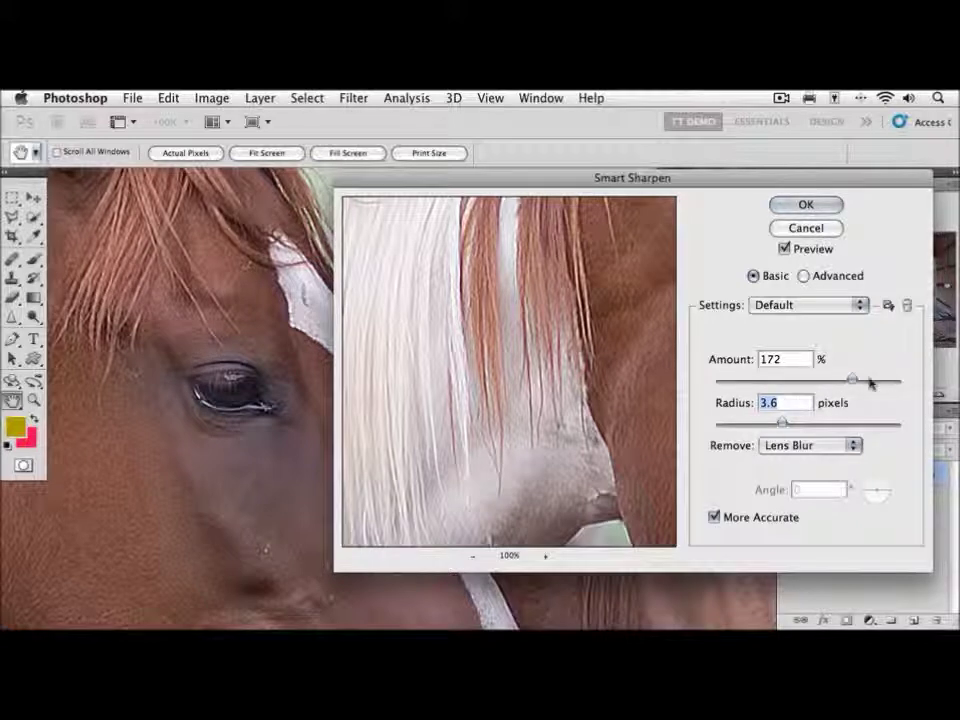
- Reduce the sharpening amount to 145% and radius to 0.5 pixels, and compare against the unsharpened original
drag(850, 381, 838, 378)
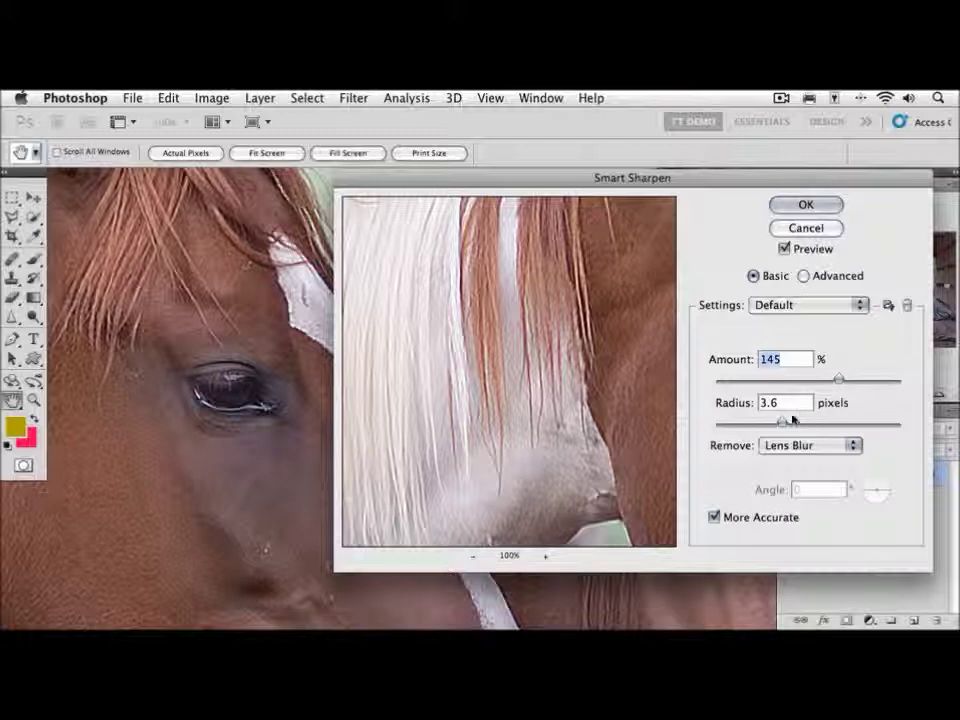
drag(784, 422, 729, 424)
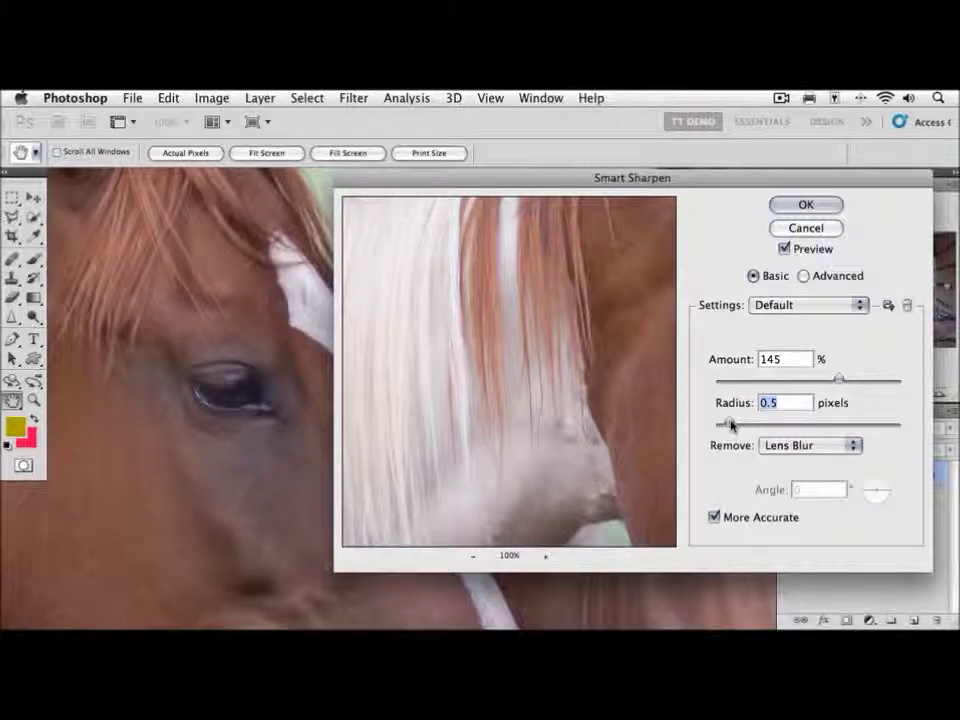
click(528, 330)
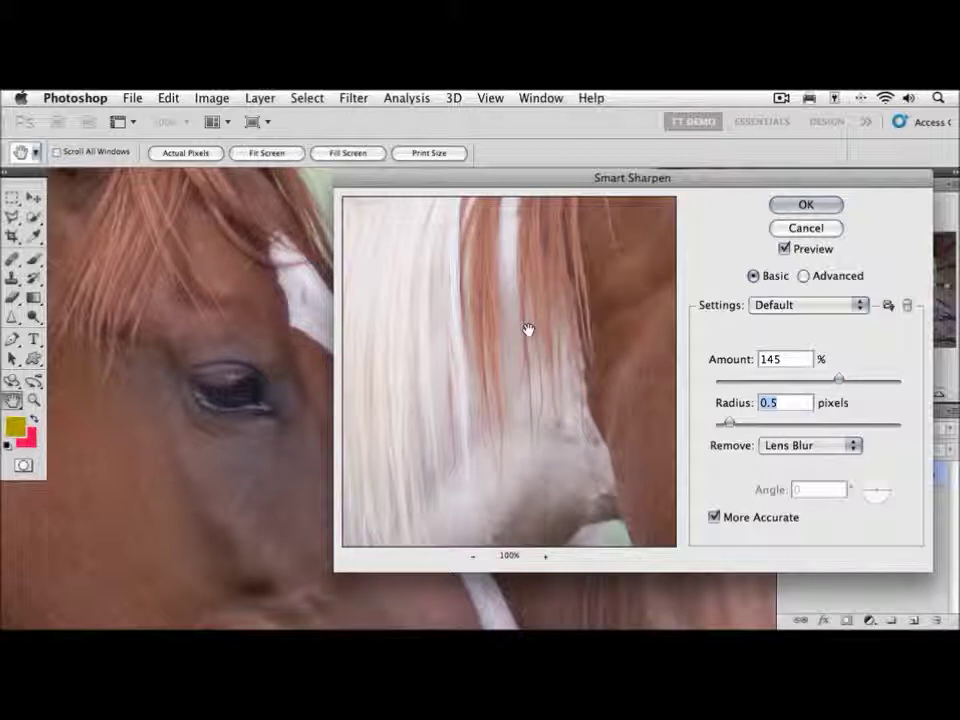
click(811, 253)
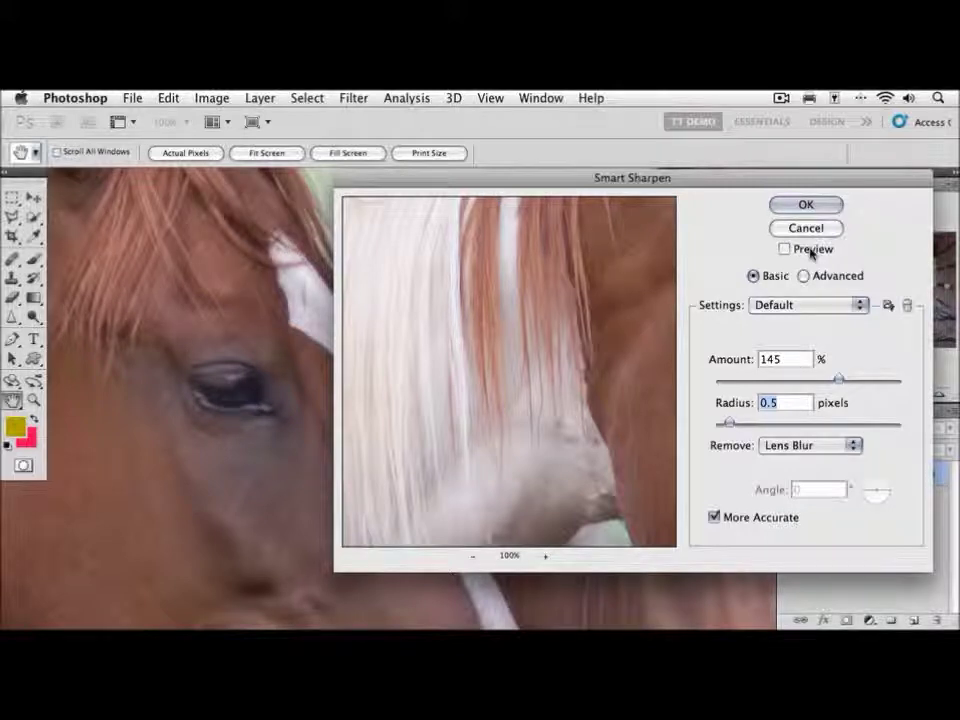
click(811, 253)
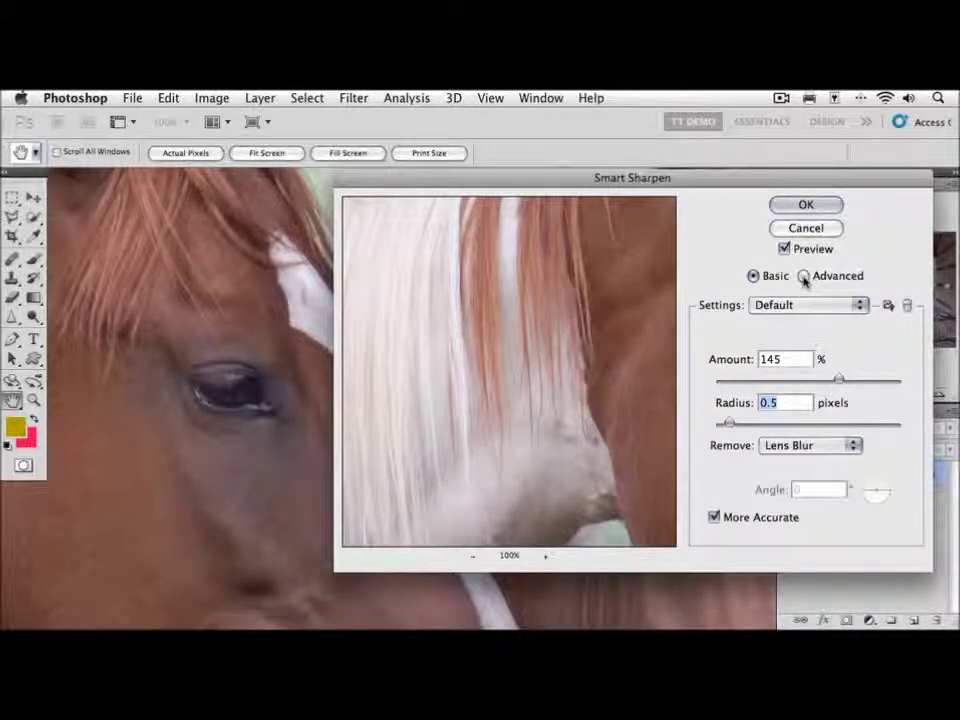
- In the advanced Smart Sharpen settings, set the shadow fade amount to 22% and its tonal width to 14%
click(804, 276)
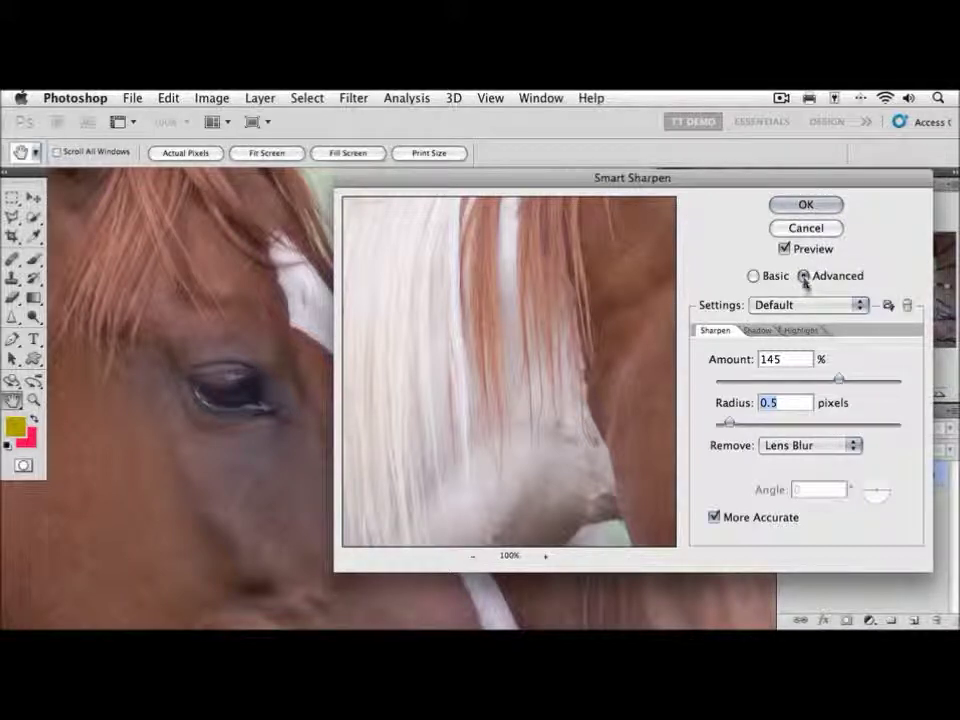
click(768, 338)
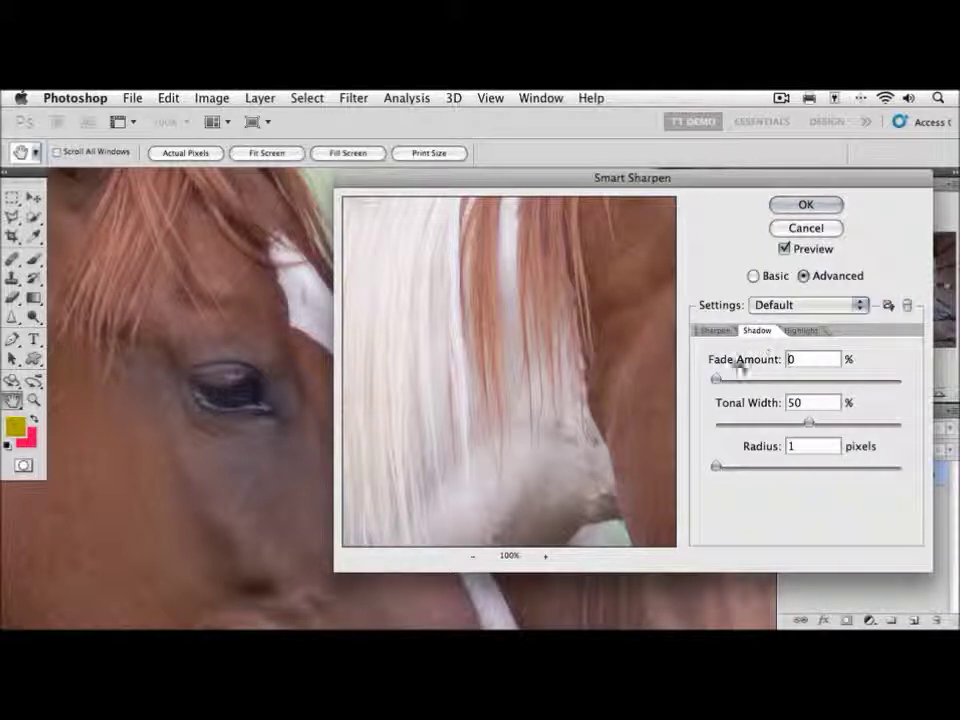
drag(716, 381, 757, 384)
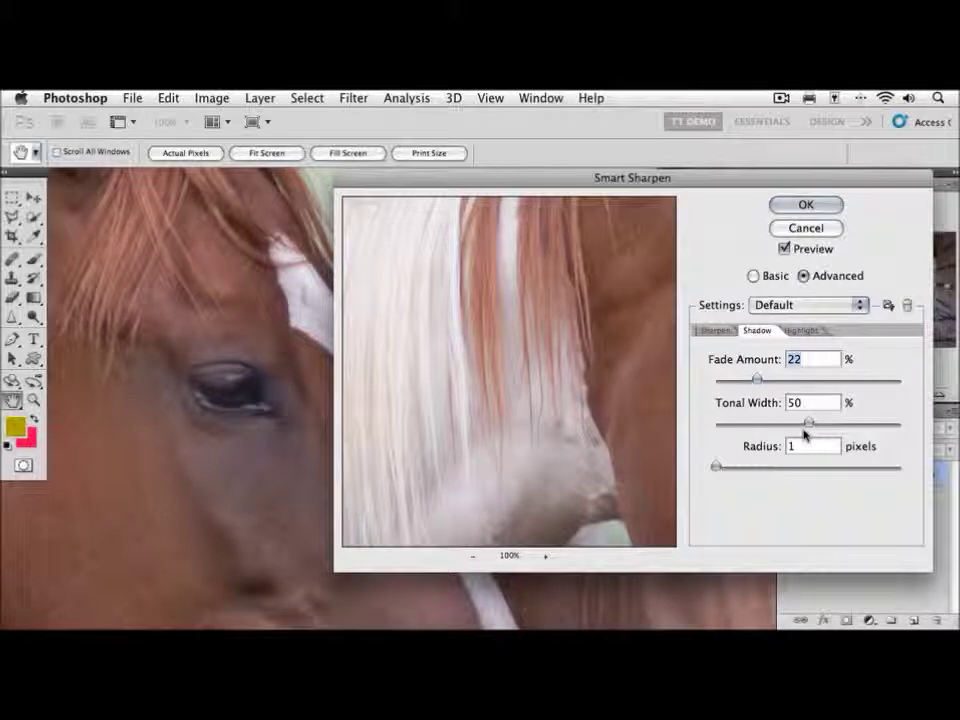
drag(811, 425, 729, 425)
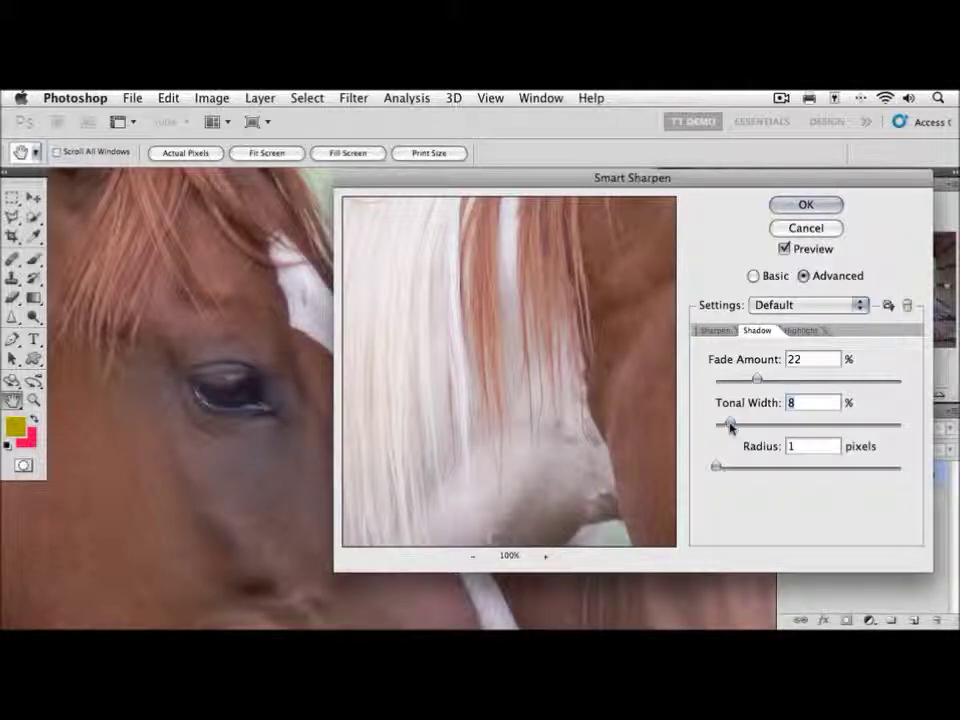
mouse_move(730, 425)
mouse_down()
mouse_move(872, 423)
mouse_move(742, 426)
mouse_up()
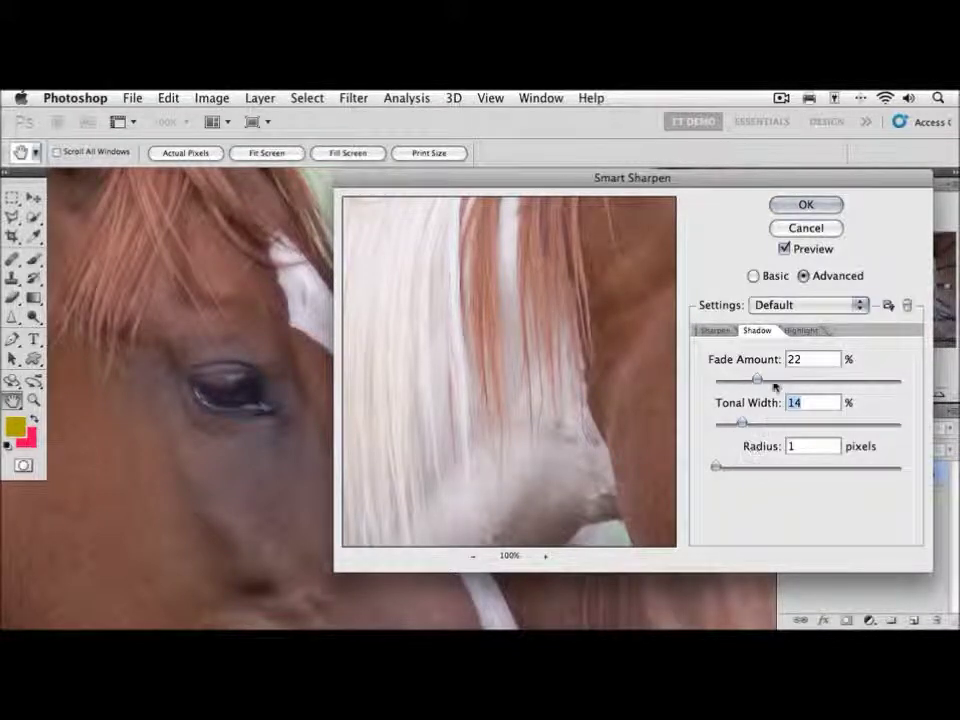
- Set the highlight fade amount to 10% while checking the horse's white blaze, and apply the Smart Sharpen filter
click(800, 332)
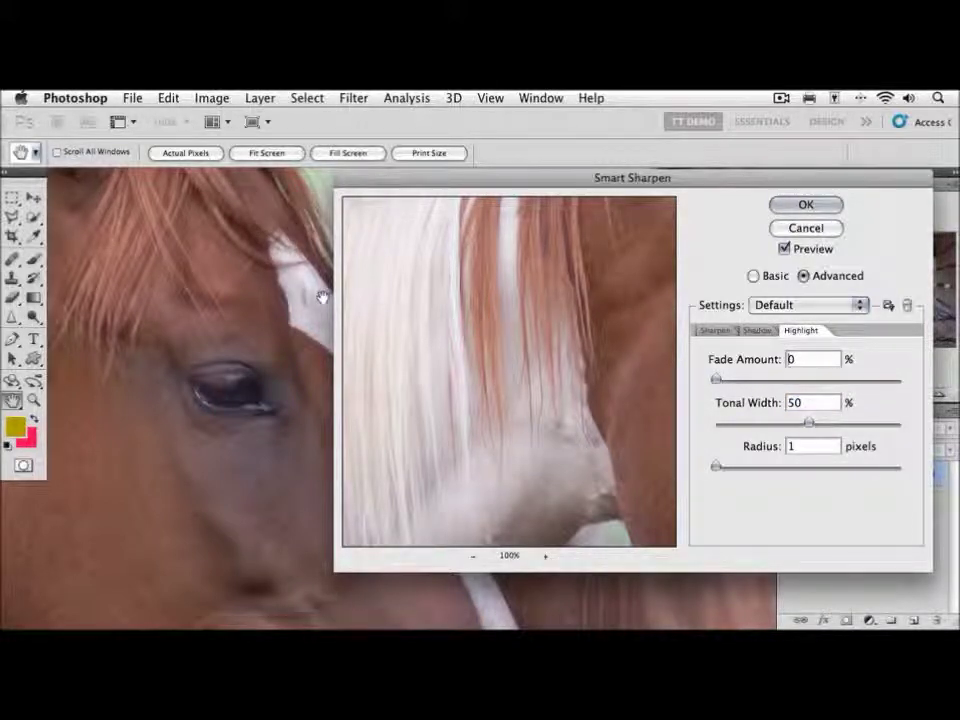
drag(311, 302, 183, 277)
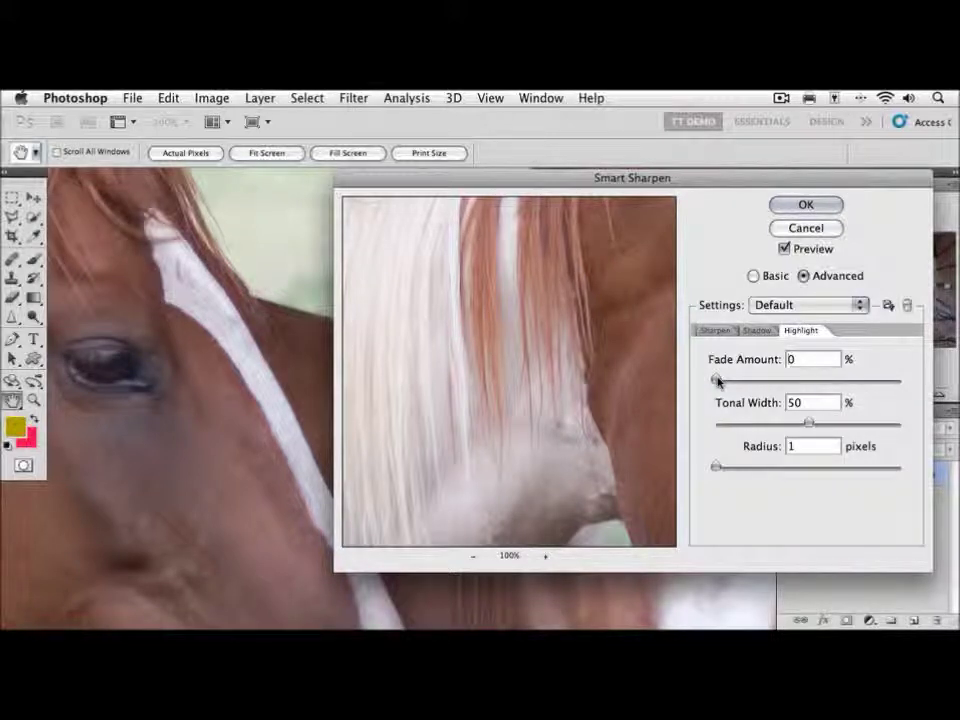
drag(717, 380, 754, 379)
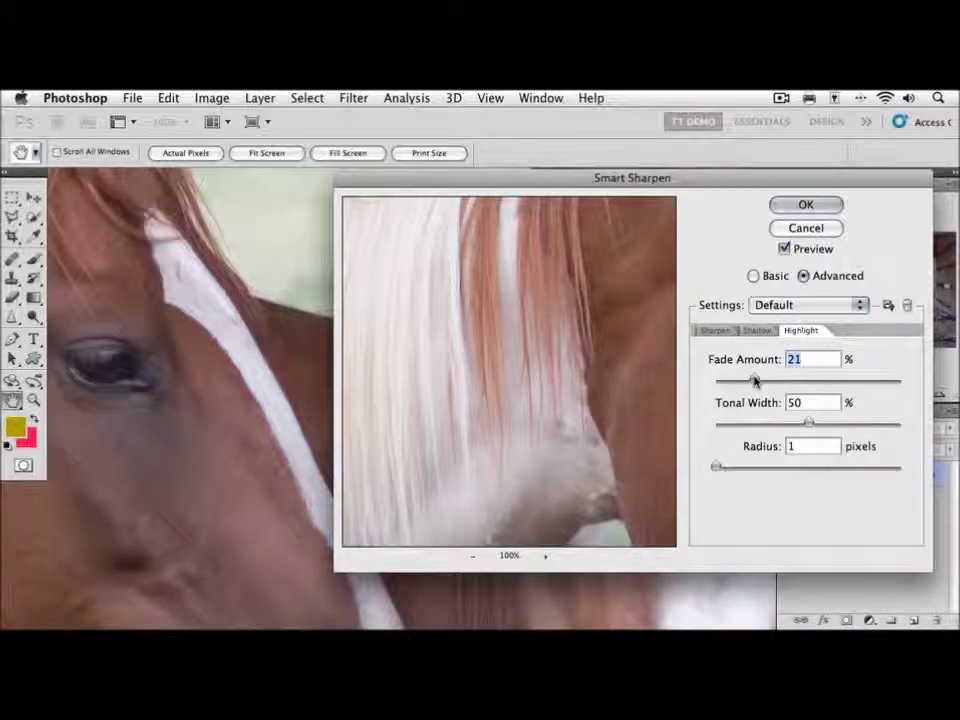
drag(754, 379, 735, 381)
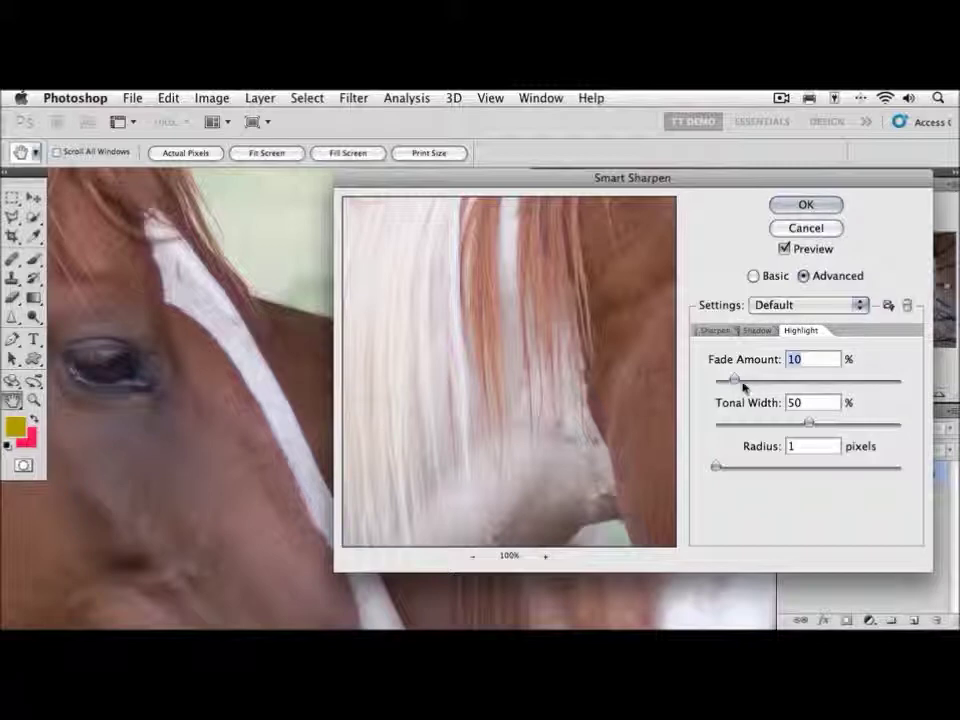
click(810, 204)
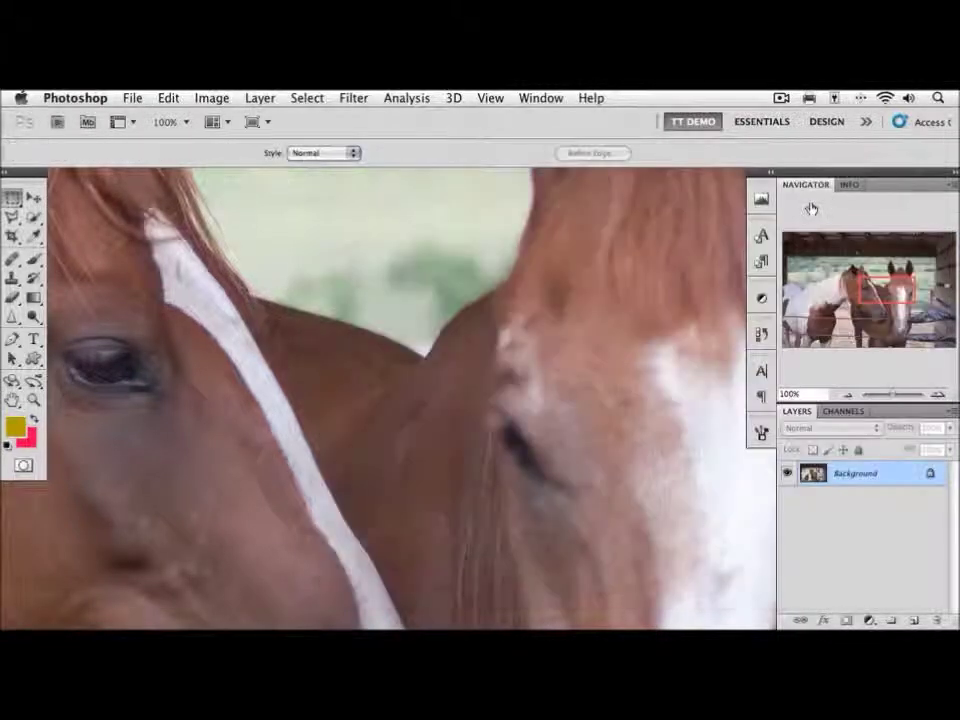
- Compare the sharpened horse photo around the eye with its originally opened state, and return to the Smart Sharpen state
drag(450, 377, 697, 372)
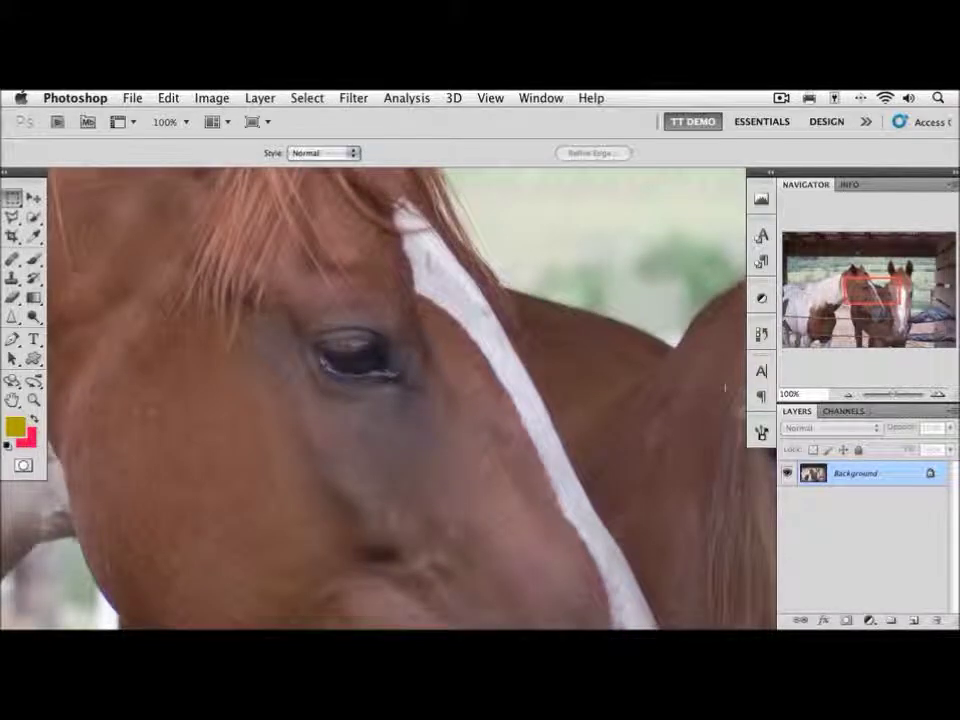
click(761, 336)
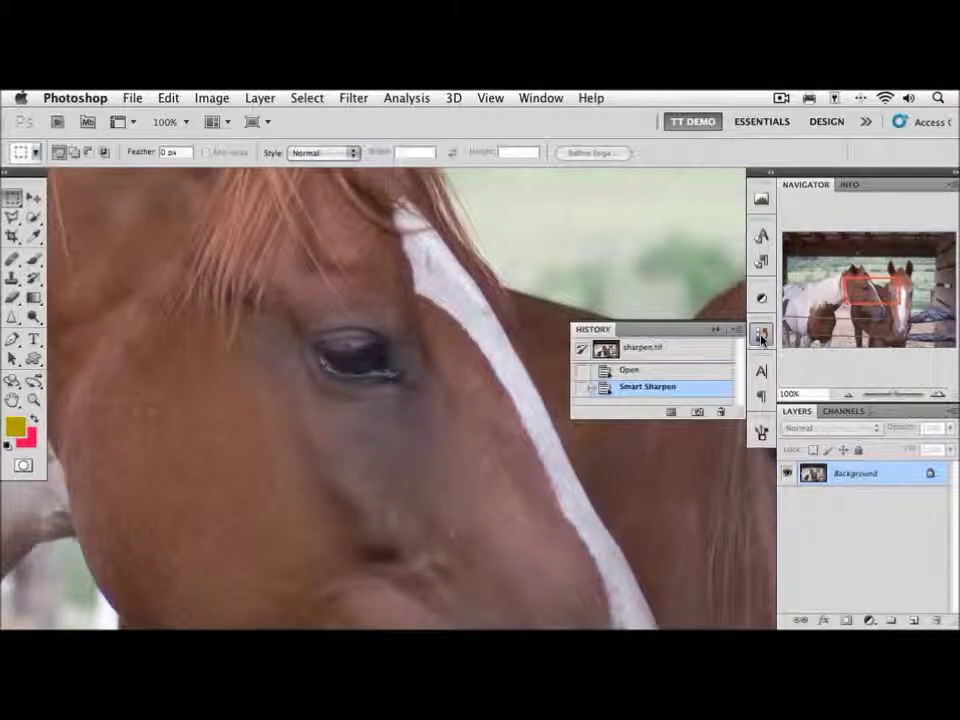
click(714, 372)
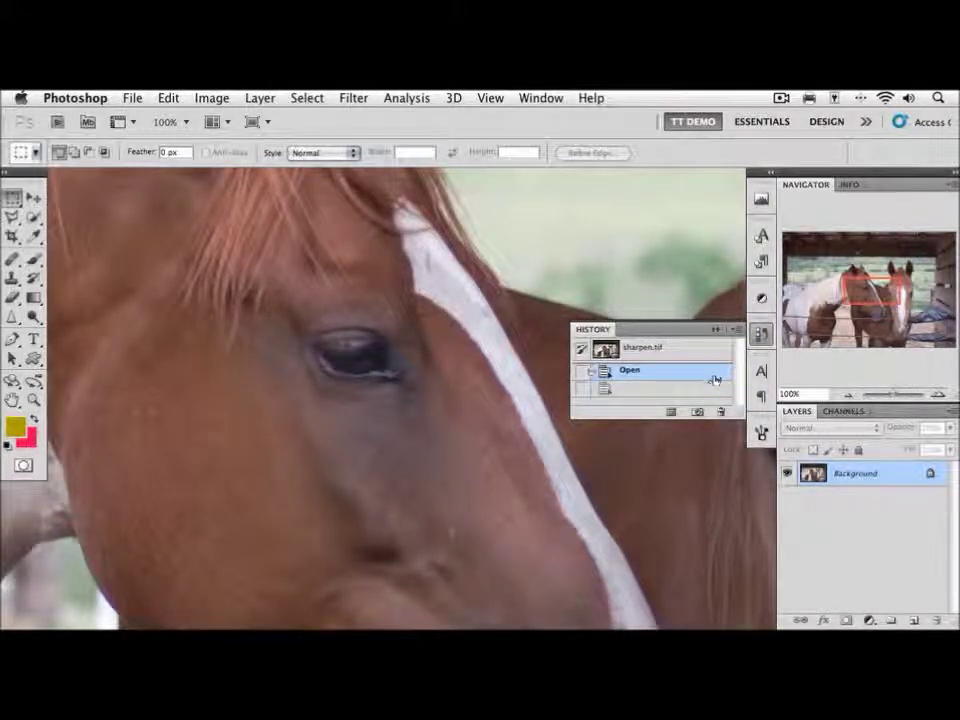
click(709, 393)
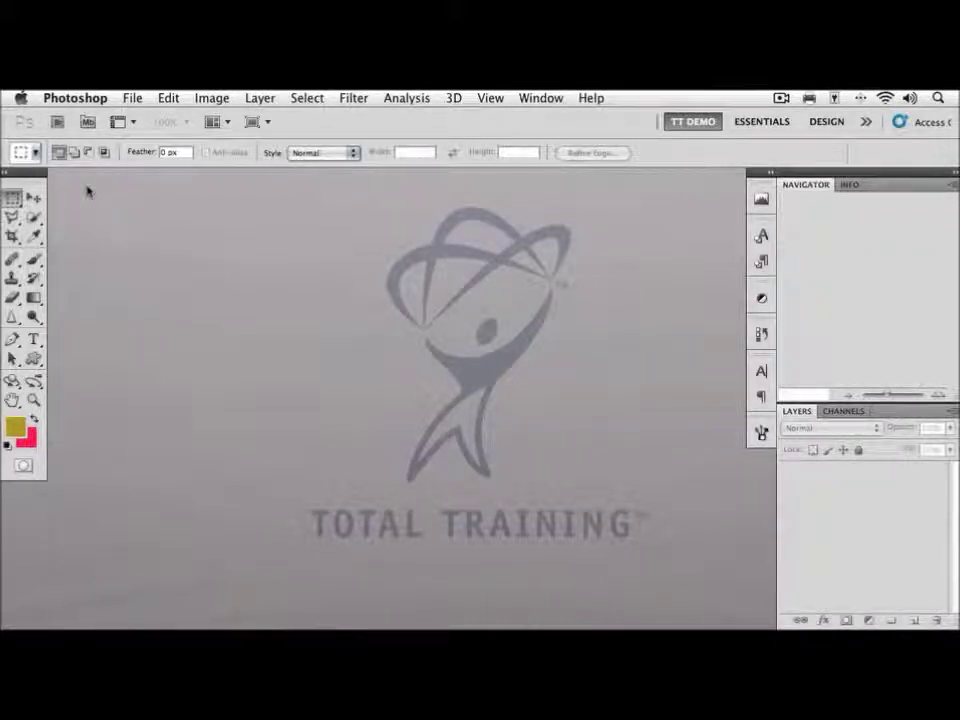
- Open print.jpg from the Chapter 15 folder and bring up its print setup
key(super+o)
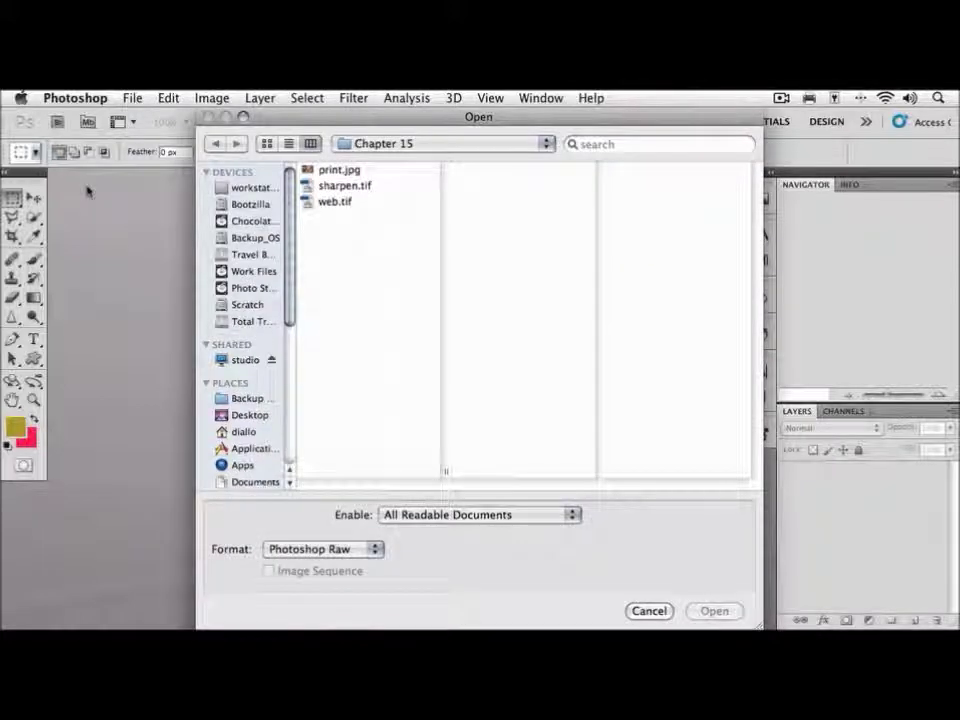
double_click(311, 175)
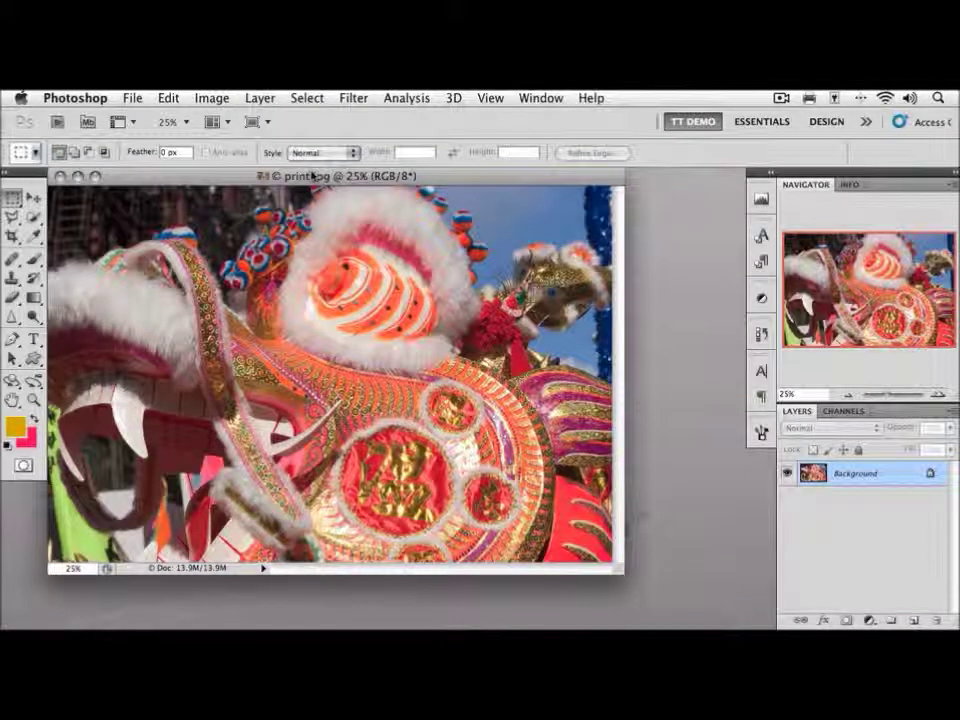
click(130, 97)
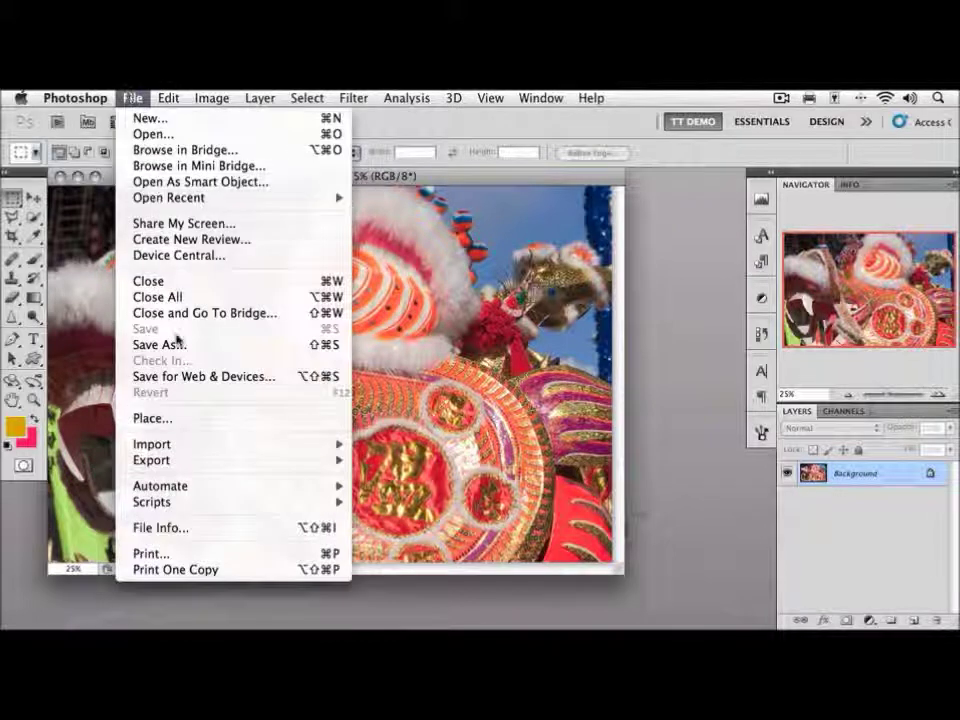
click(180, 556)
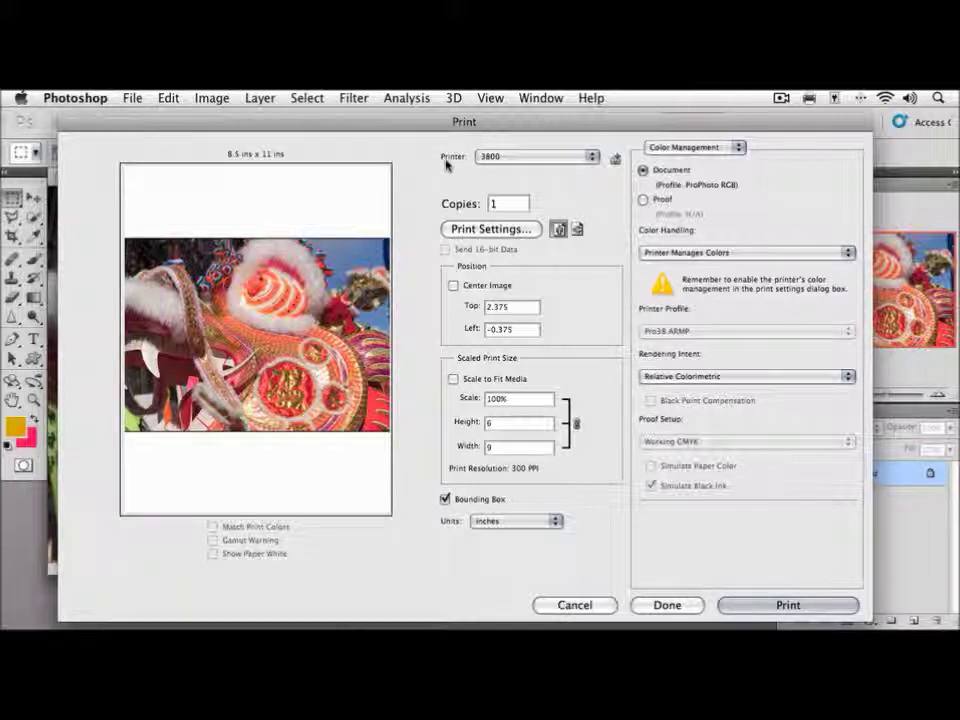
- Review the available printers, paper sizes and option categories in the print settings, keeping the 3800 printer with US Letter paper
click(495, 156)
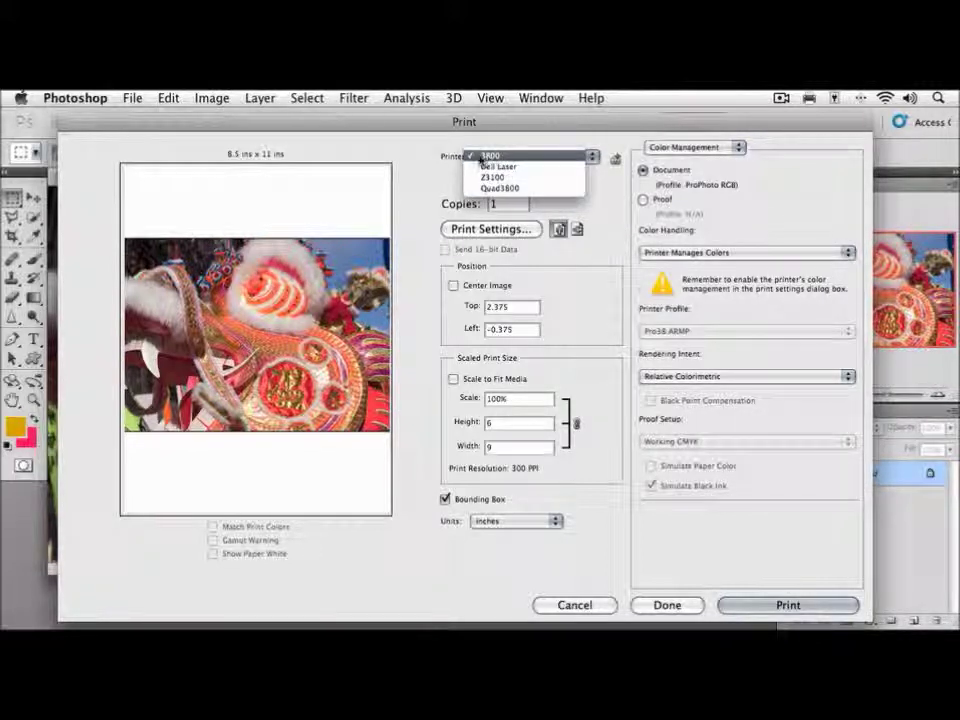
click(433, 160)
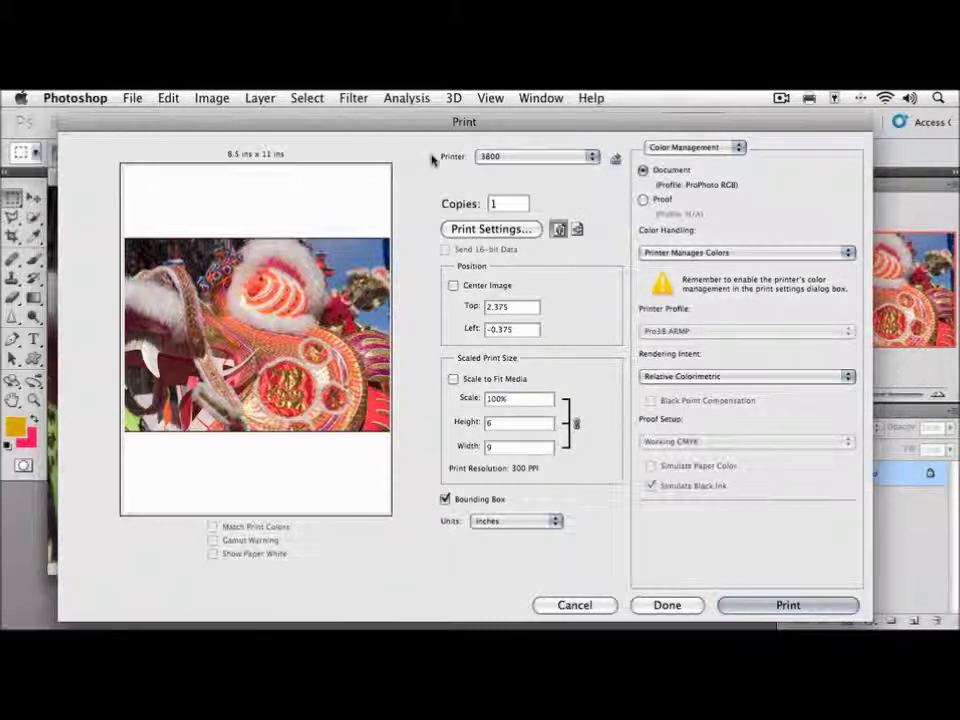
click(450, 229)
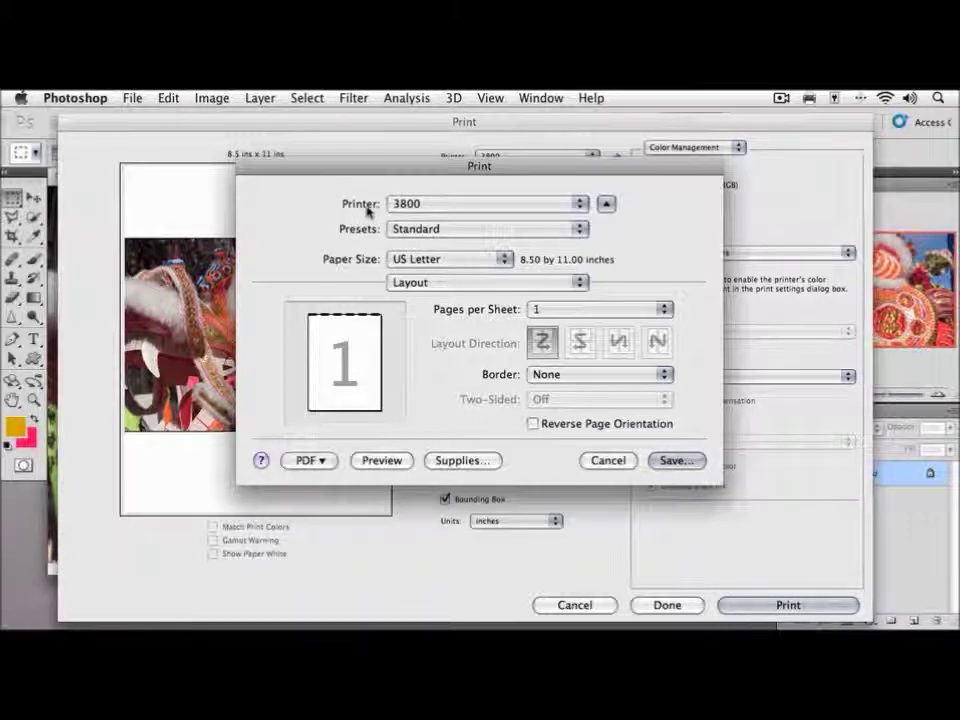
click(404, 260)
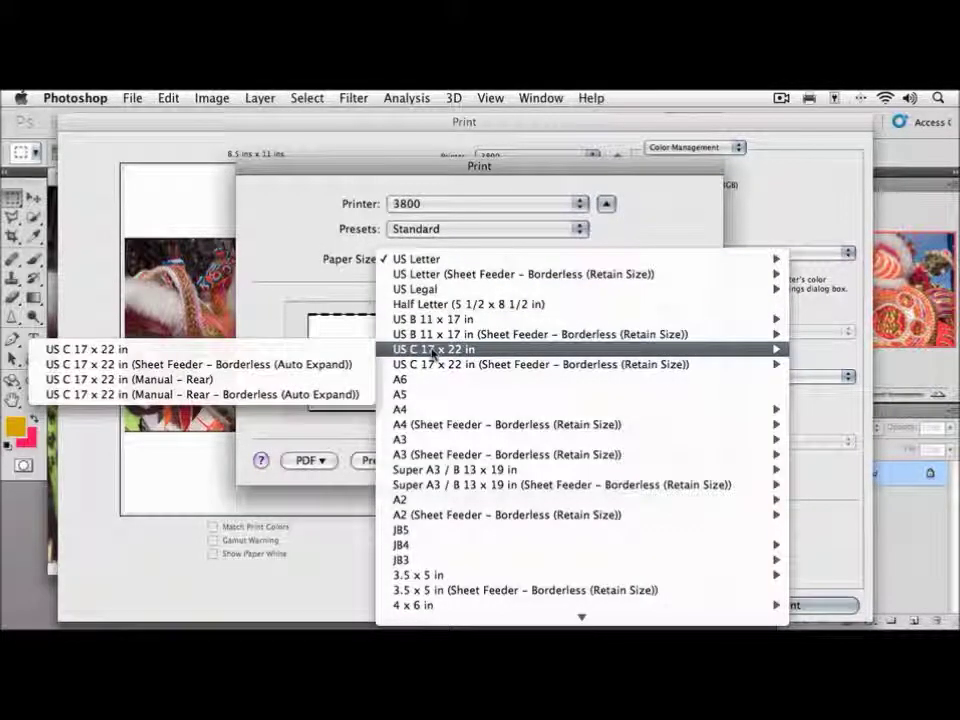
click(322, 236)
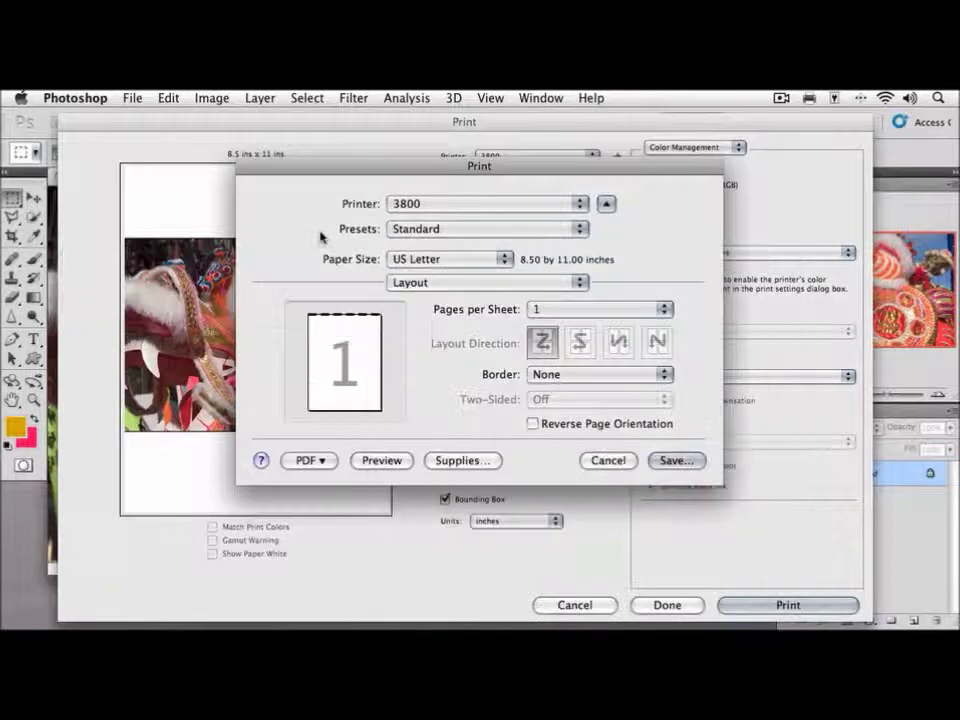
click(455, 288)
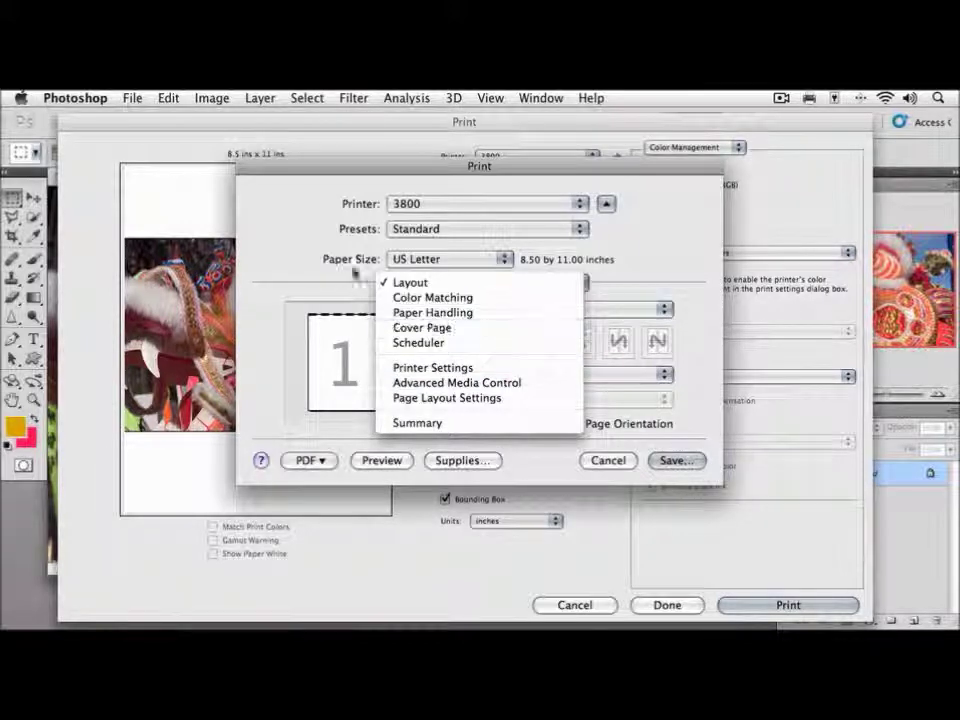
click(318, 259)
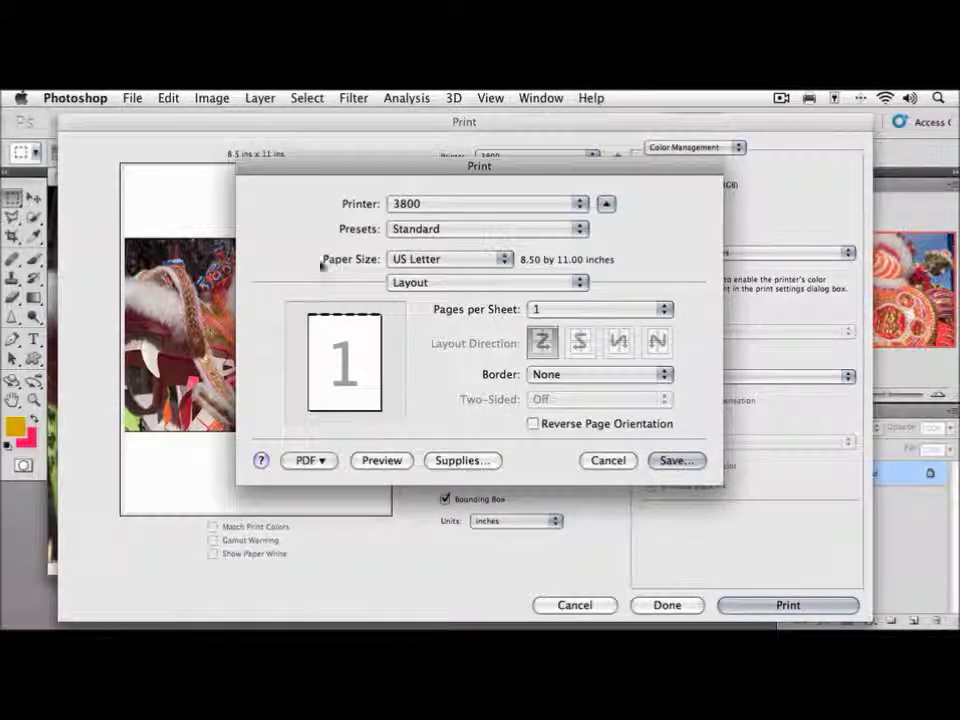
click(660, 460)
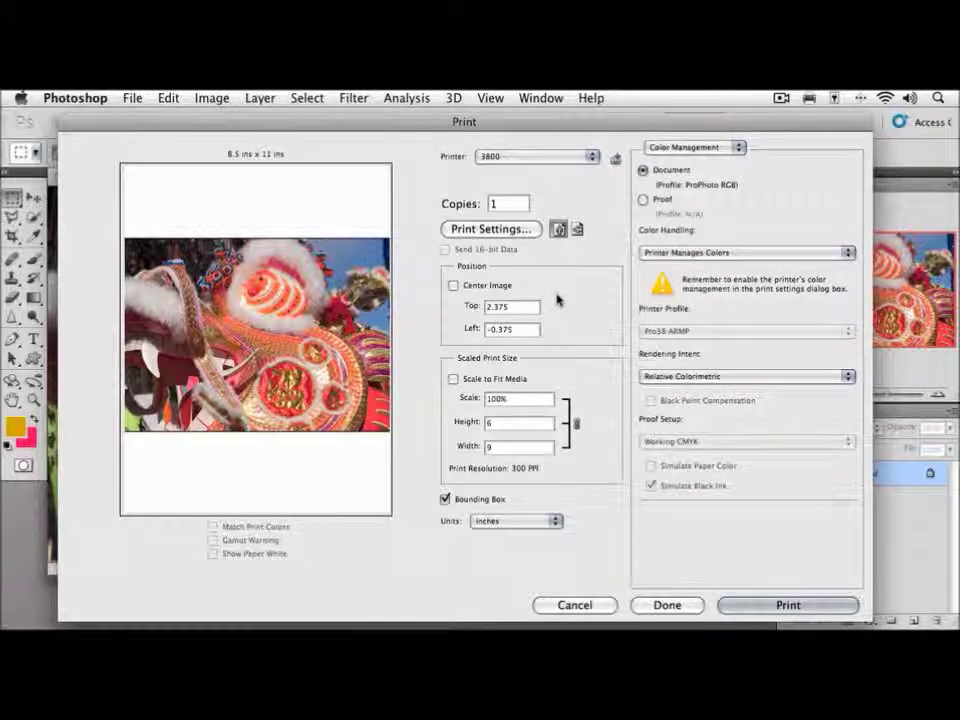
- Switch the print page to landscape orientation with the image centered on it
click(579, 231)
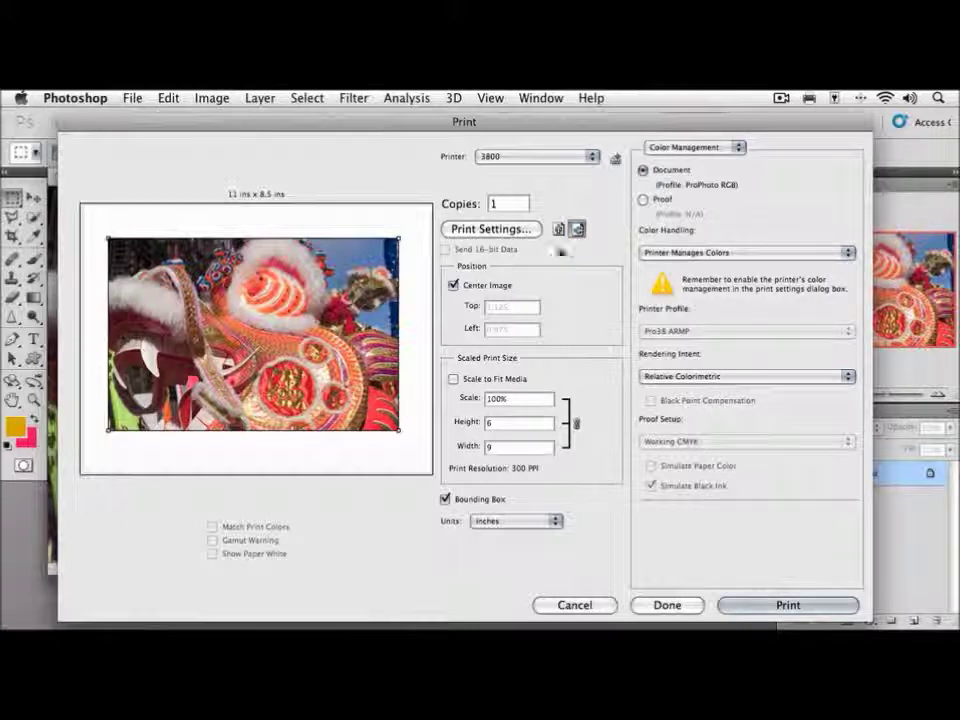
- Turn off image centering, move the image freely, set its top and left position to 1 inch, and center it again
click(476, 288)
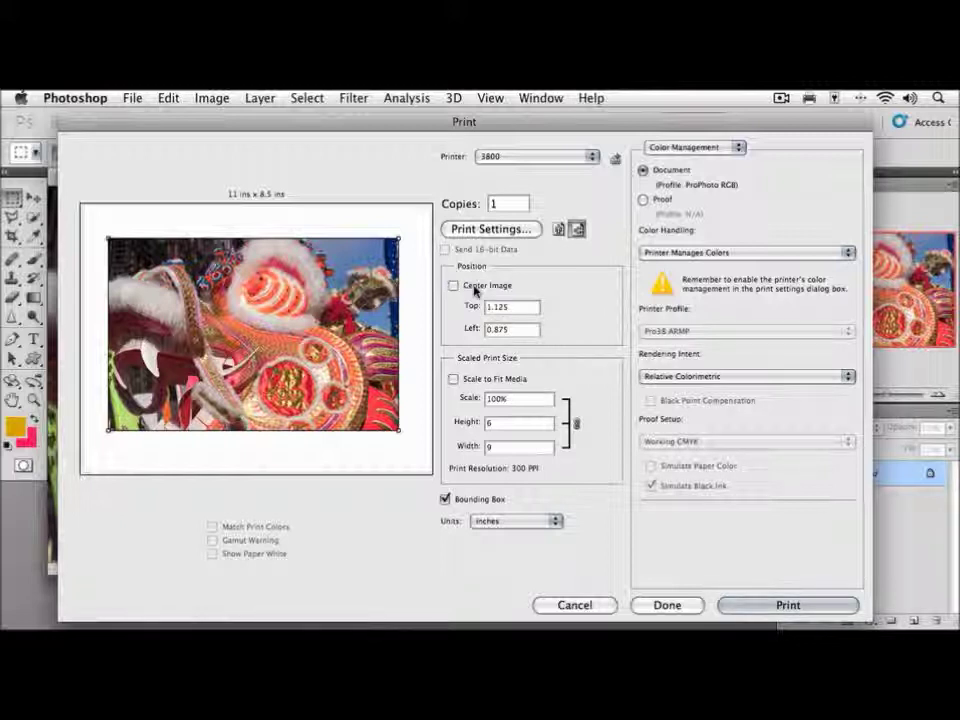
drag(298, 248, 287, 223)
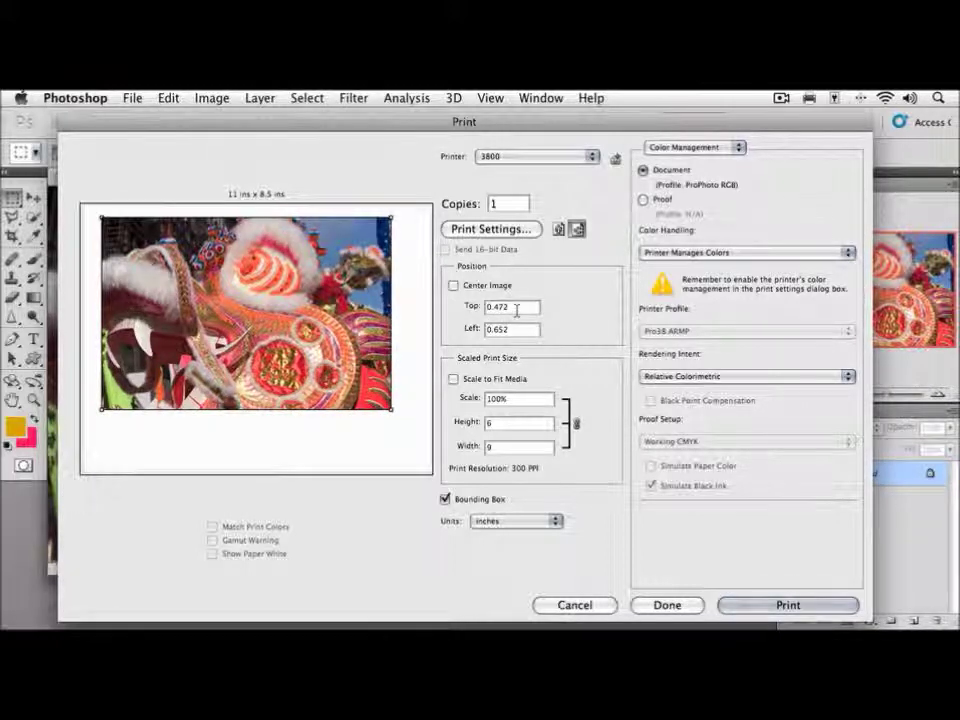
drag(517, 310, 486, 308)
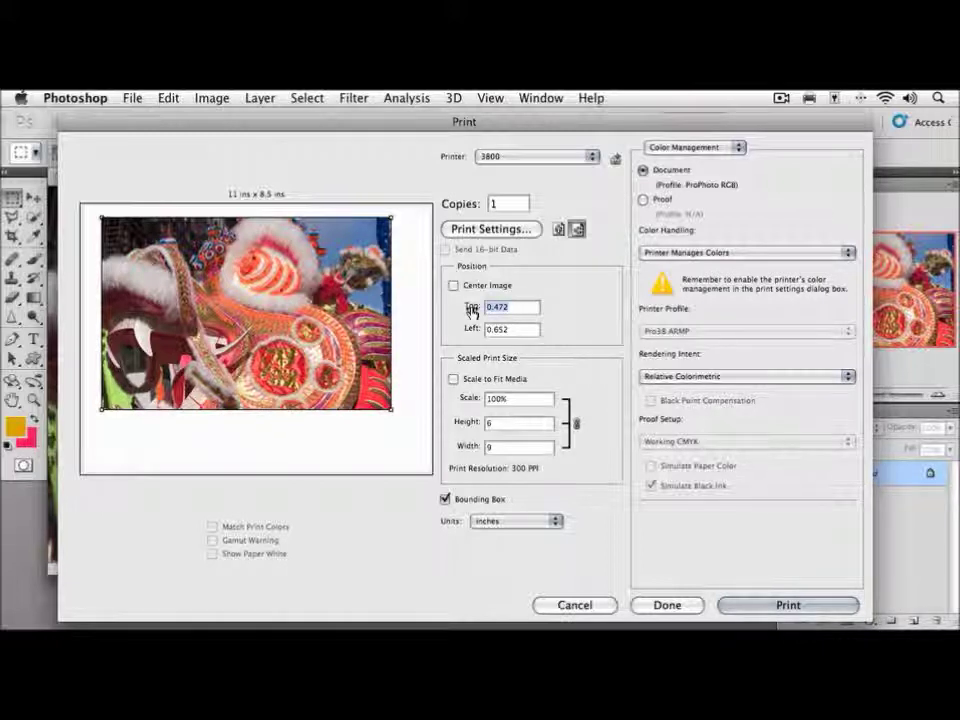
text(1)
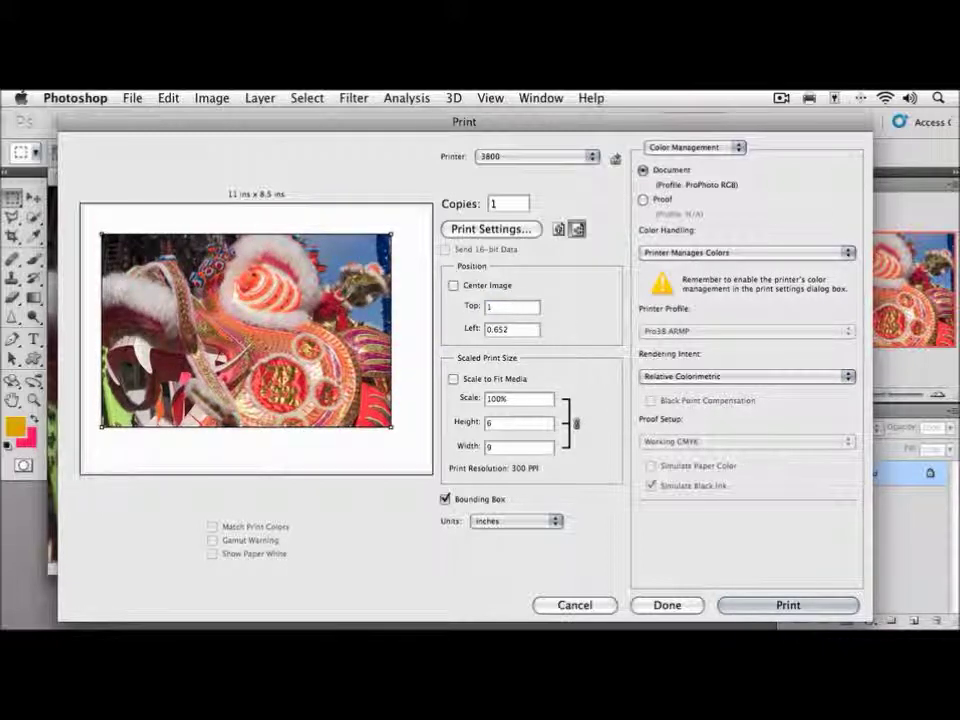
key(Tab)
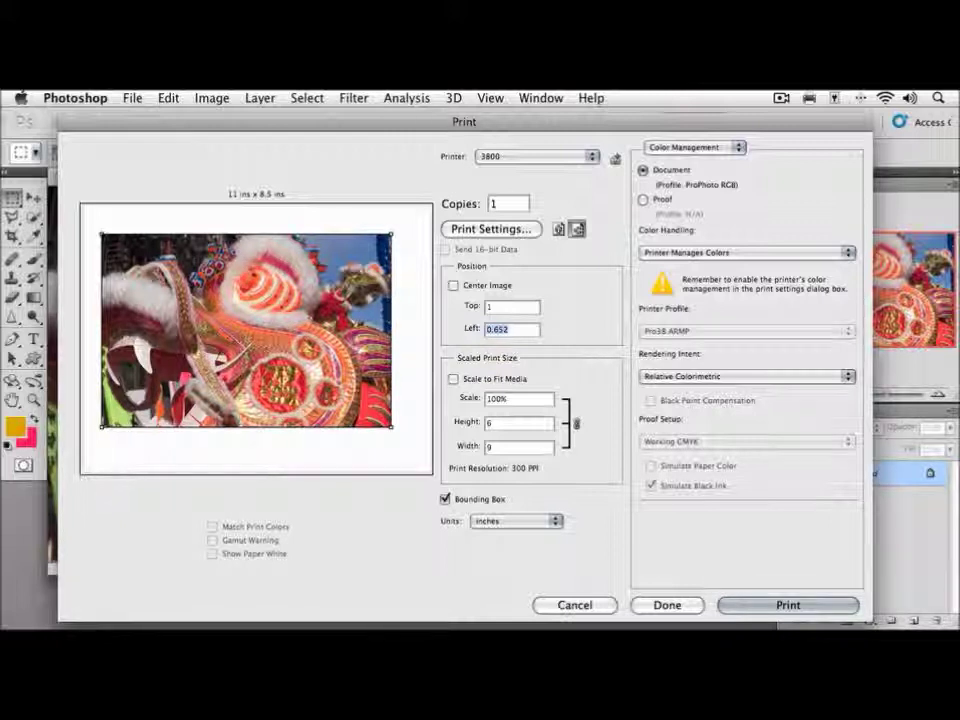
text(1)
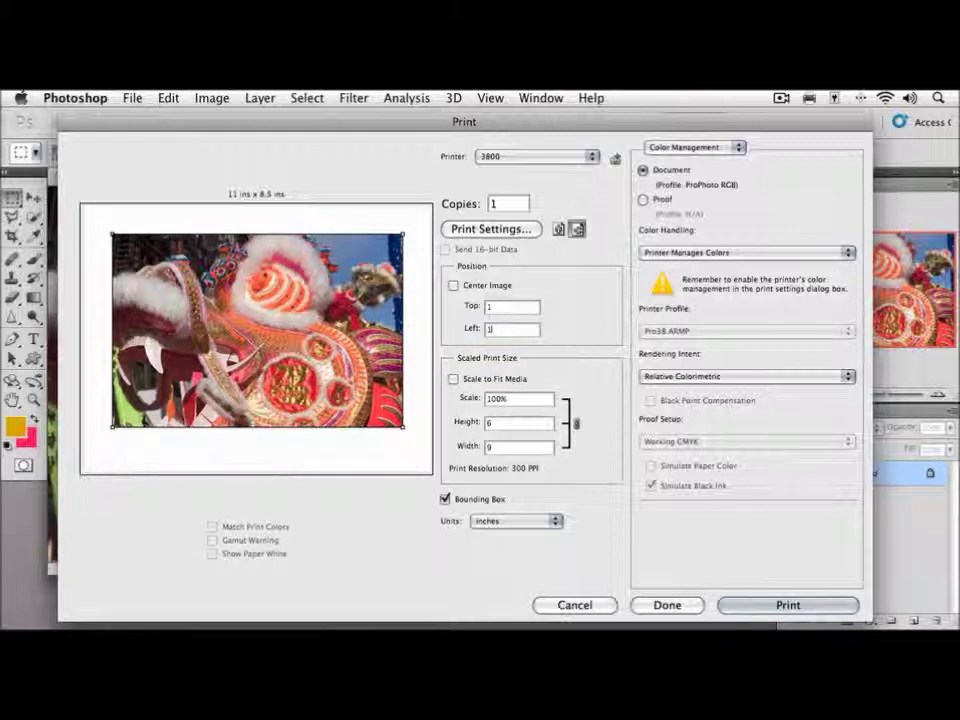
click(453, 286)
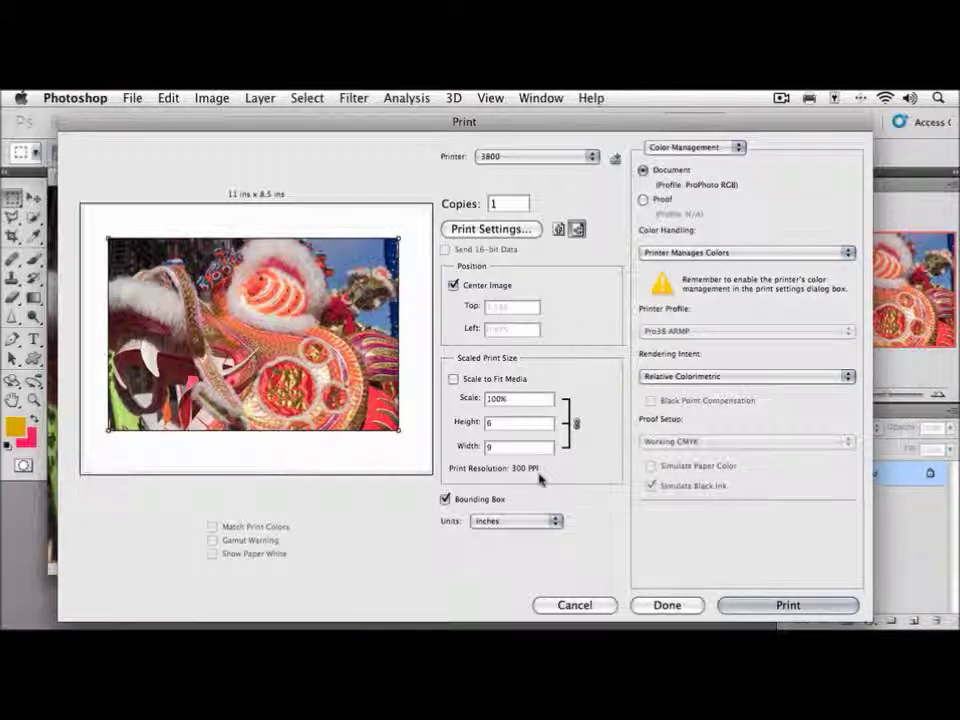
- In the print color management settings, let Photoshop manage colors and choose the Pro38 PLPP printer profile
click(717, 150)
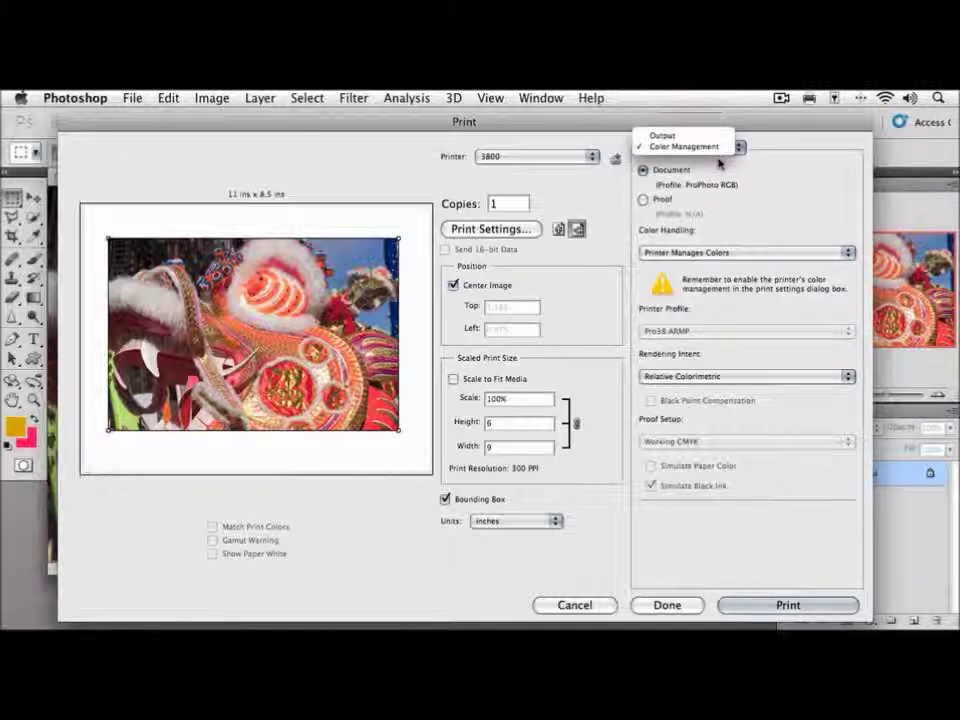
click(719, 162)
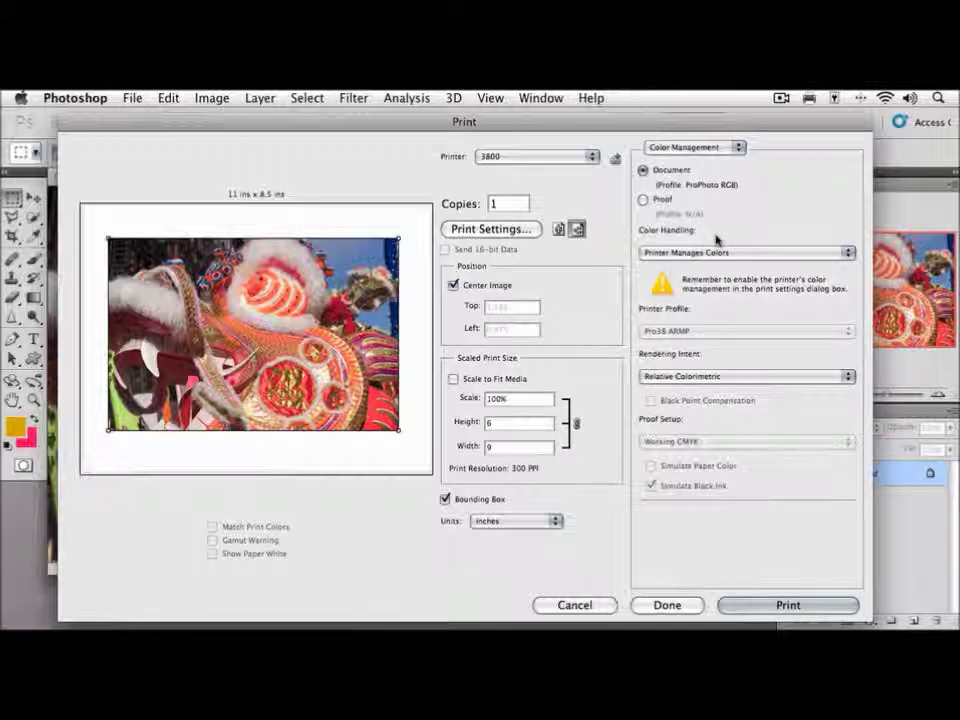
click(752, 254)
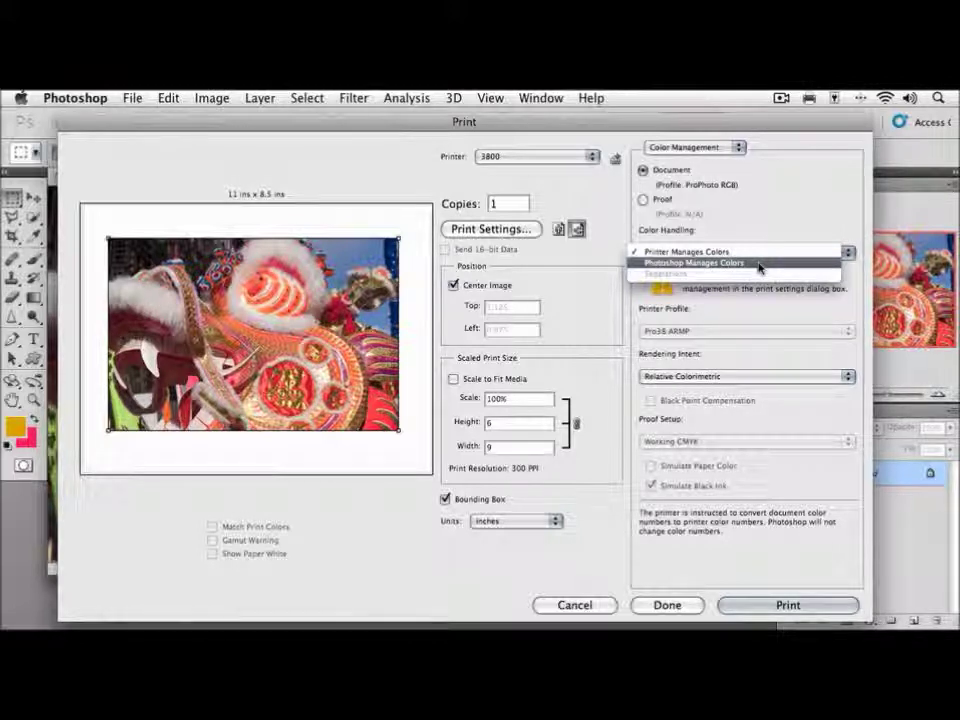
click(759, 264)
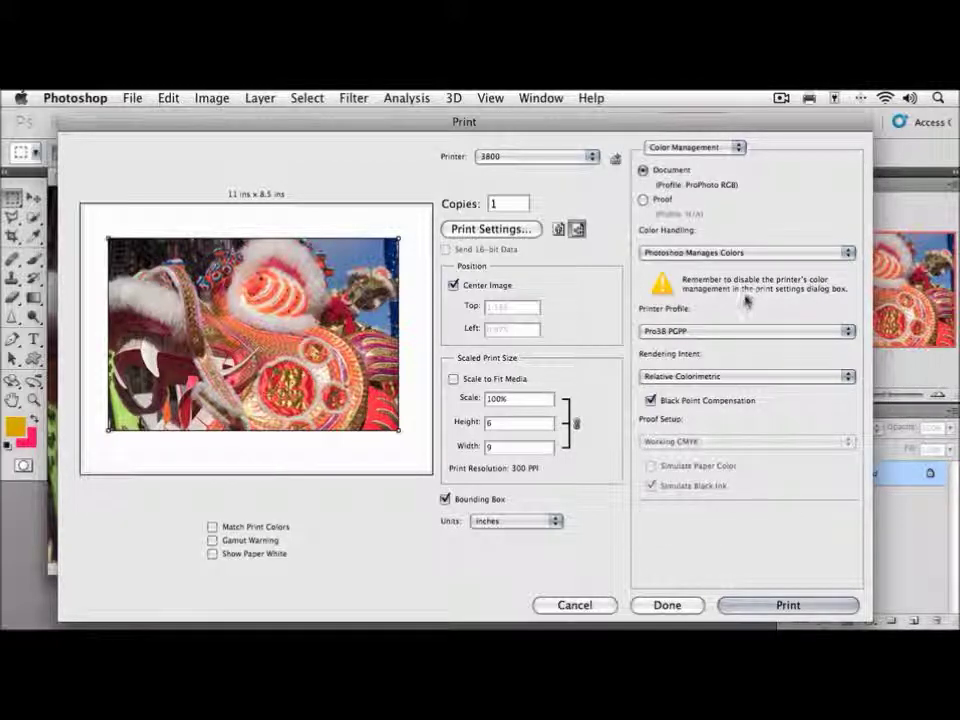
click(717, 333)
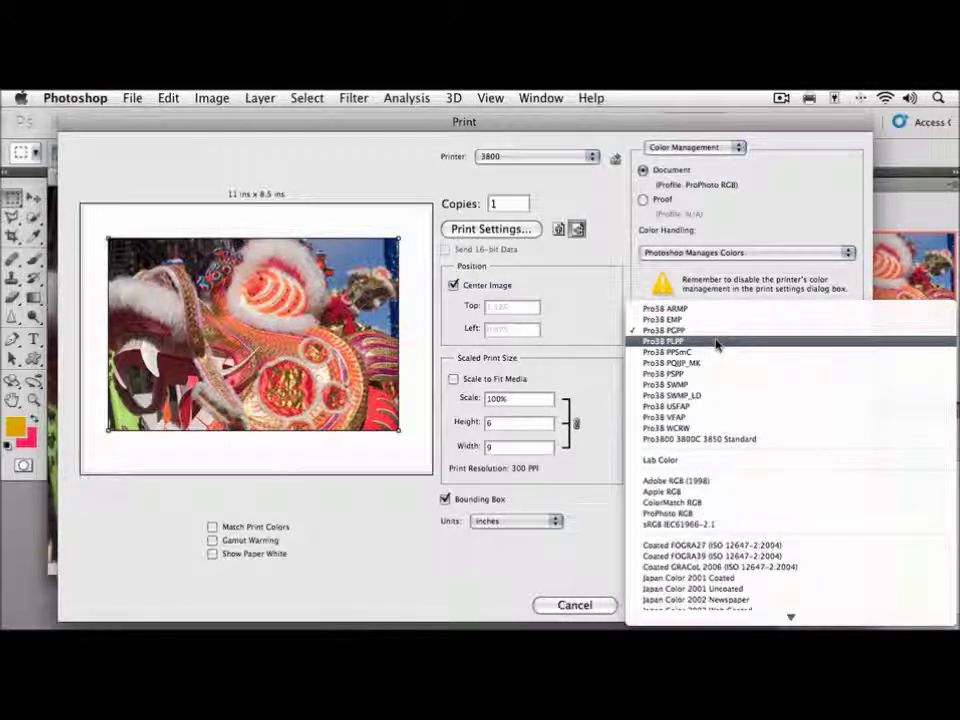
click(716, 344)
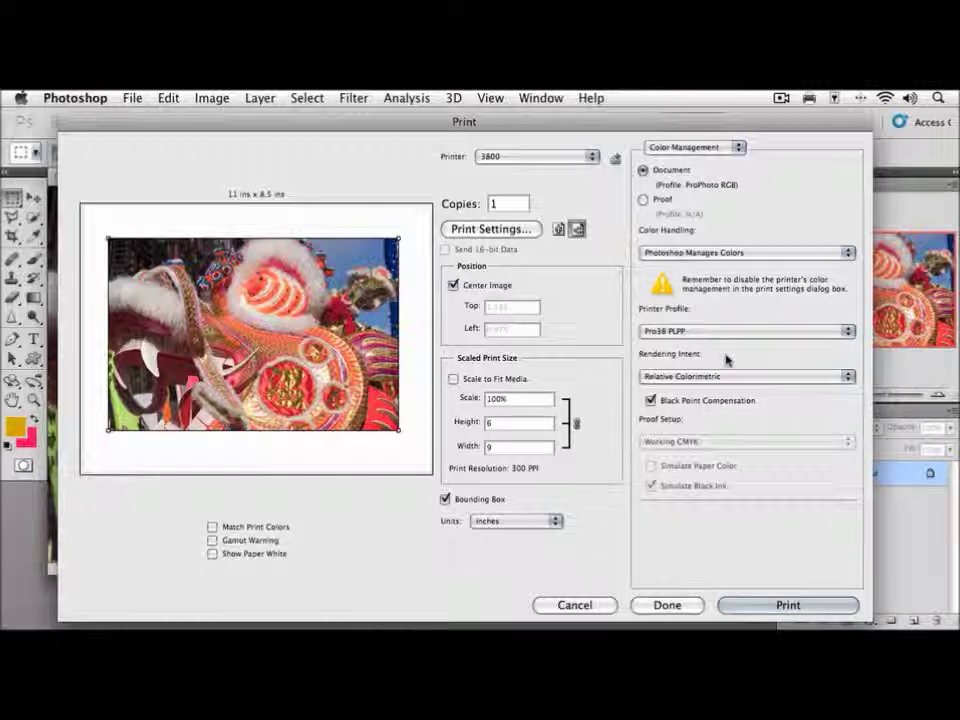
- Examine the rendering intent choices and their description, keeping Relative Colorimetric with Black Point Compensation enabled
mouse_move(739, 377)
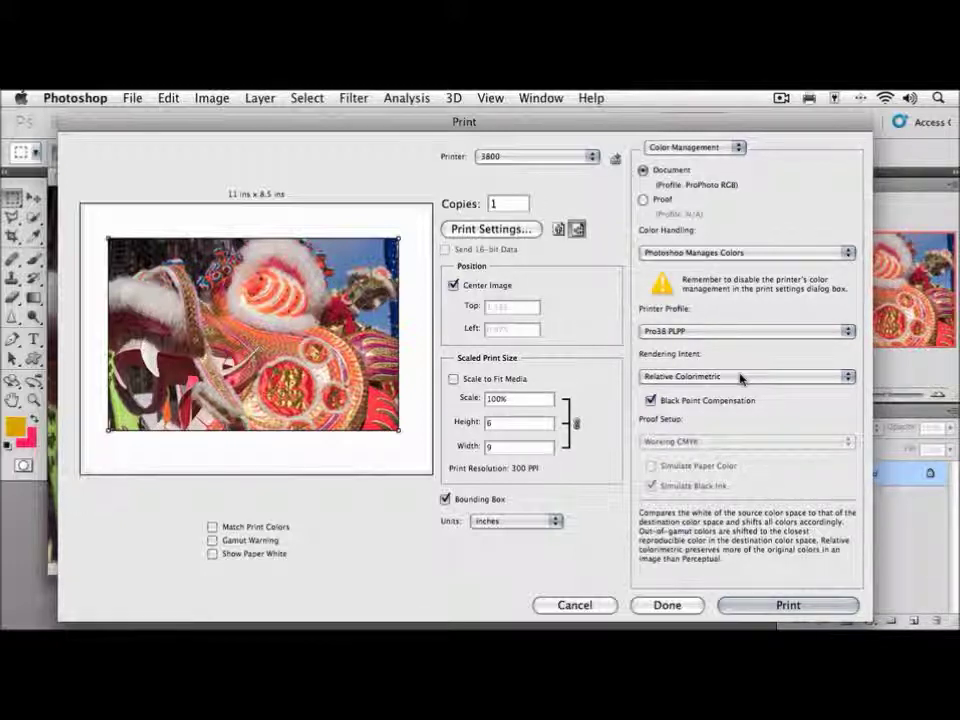
click(739, 377)
click(744, 366)
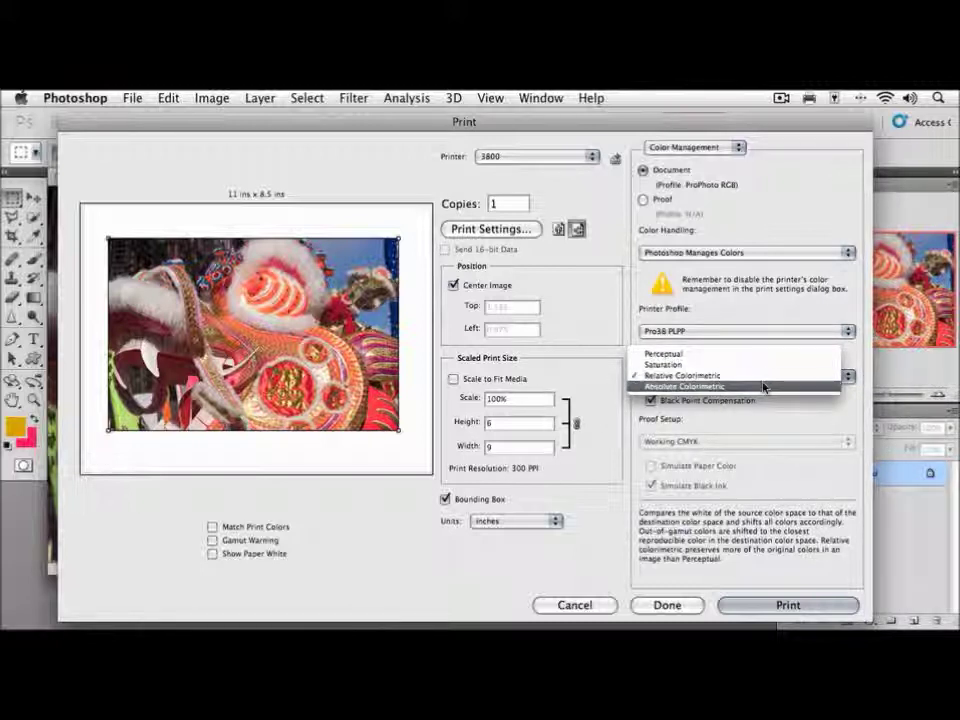
click(773, 404)
mouse_move(739, 403)
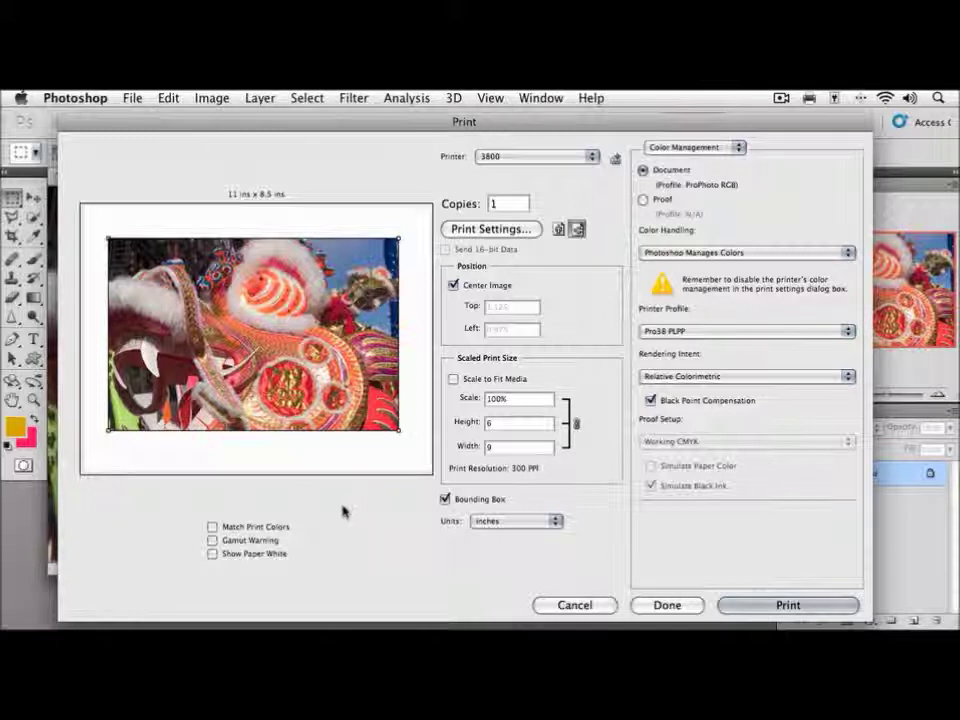
- Soft-proof the print preview by enabling Match Print Colors and Show Paper White
click(213, 526)
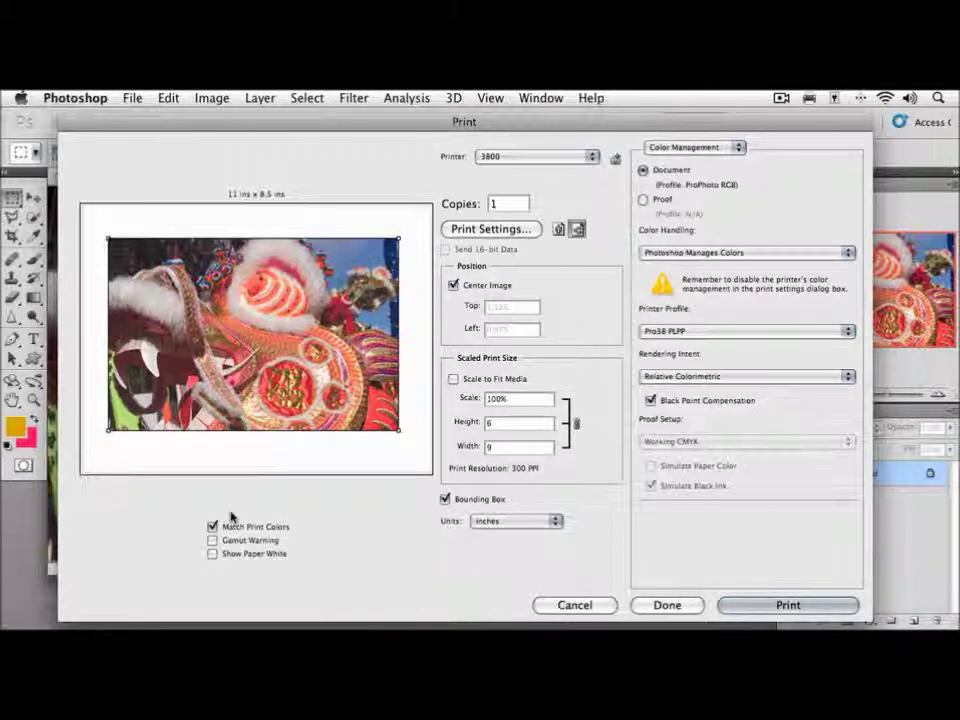
click(213, 554)
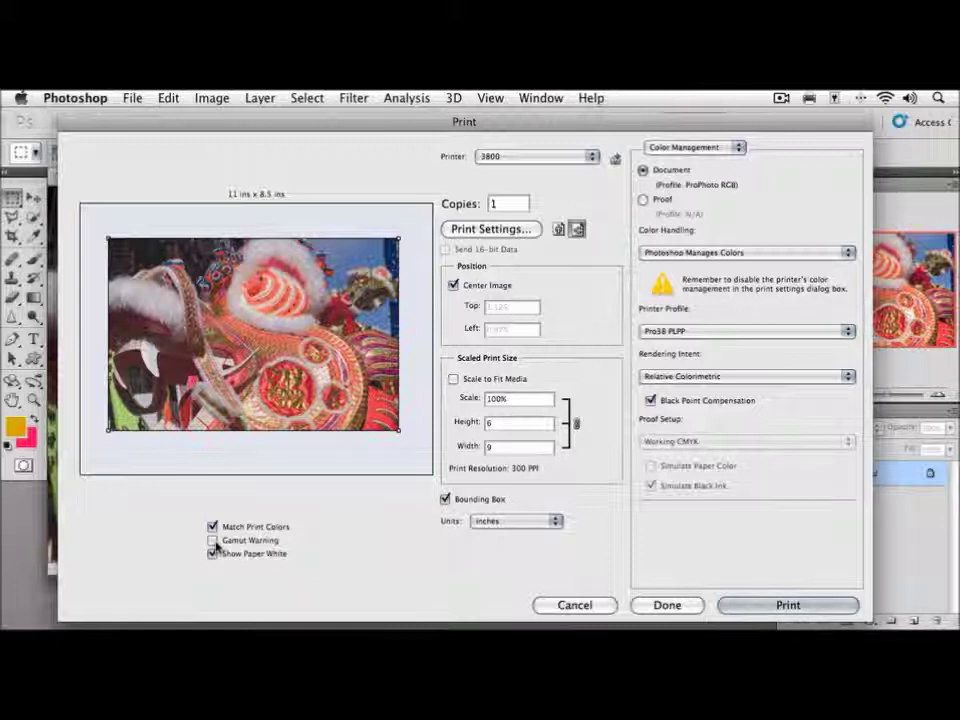
- Check the print preview for out-of-gamut colors with Gamut Warning, and turn the warning off again
click(215, 543)
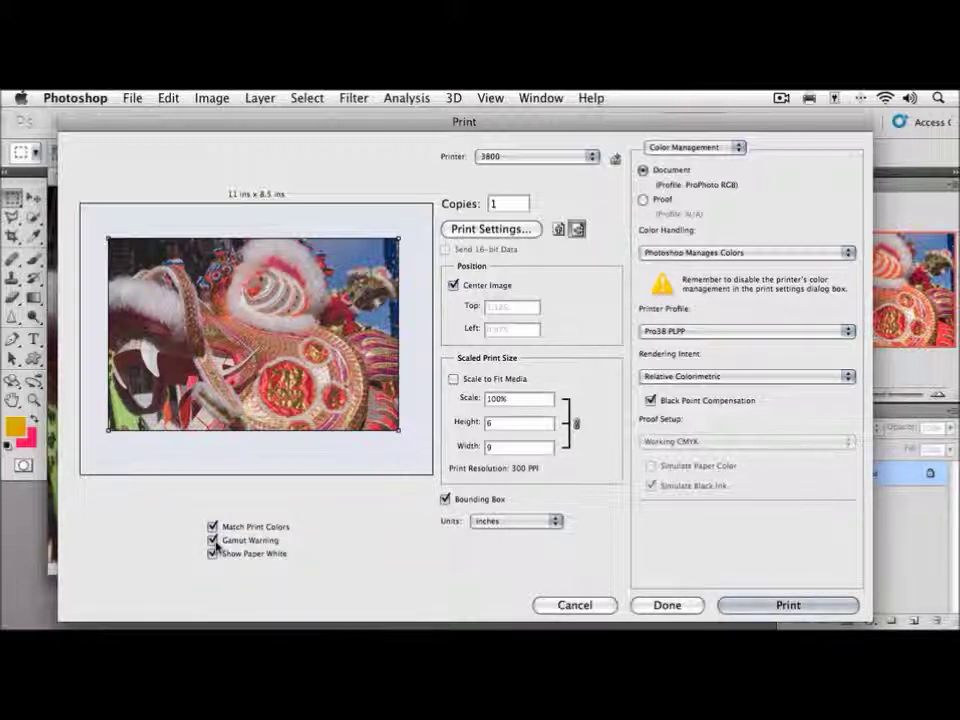
click(212, 540)
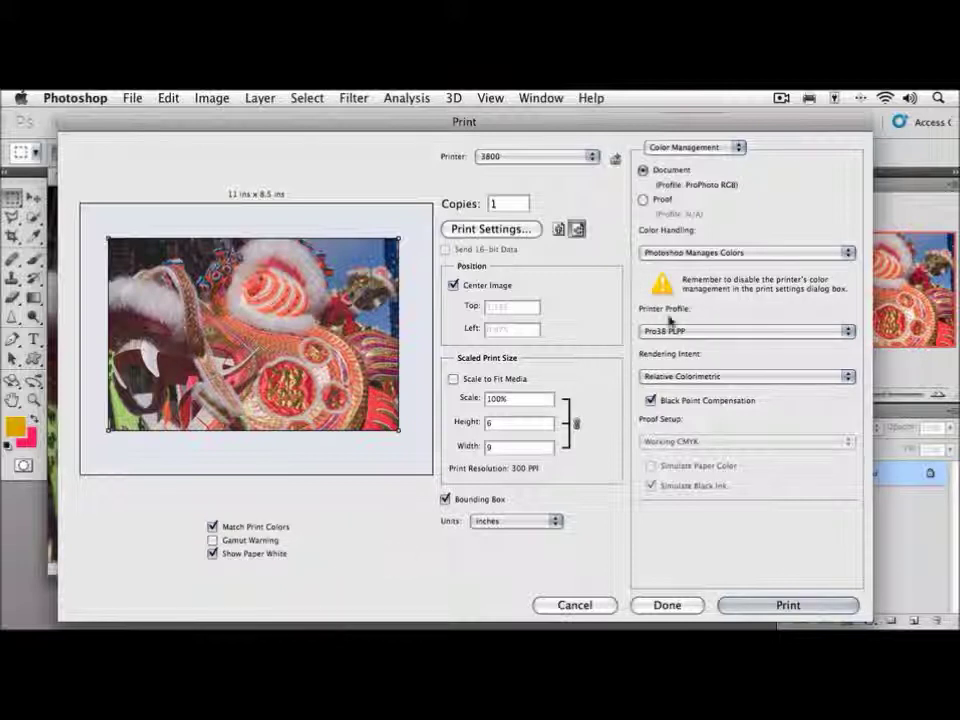
- In the print output settings, enable registration, corner crop and center crop marks, and try the Negative option before turning it off
click(700, 148)
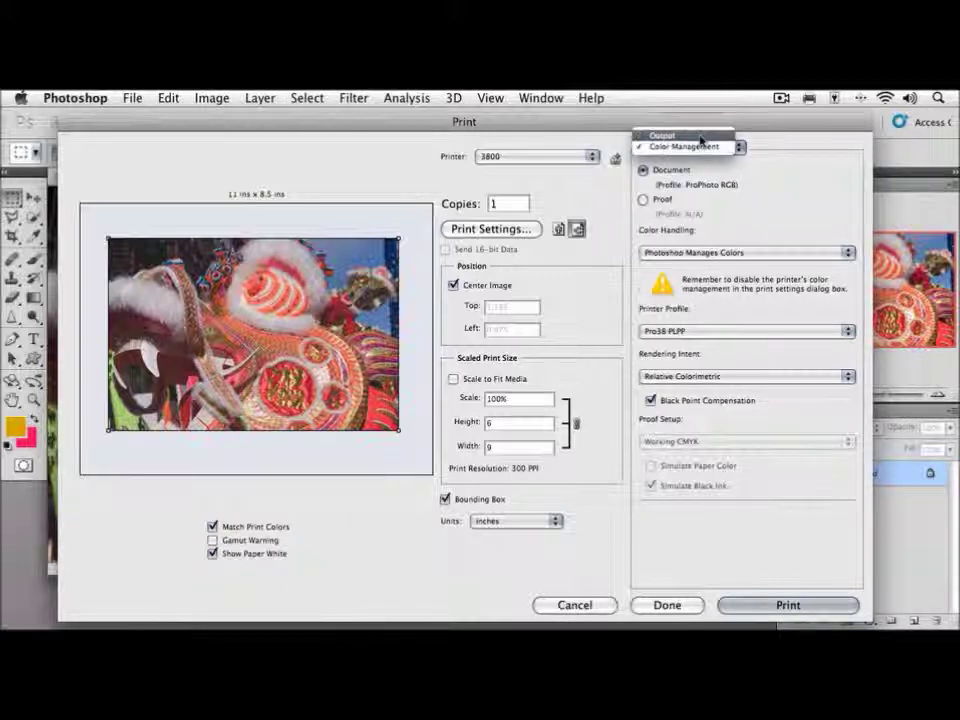
click(700, 138)
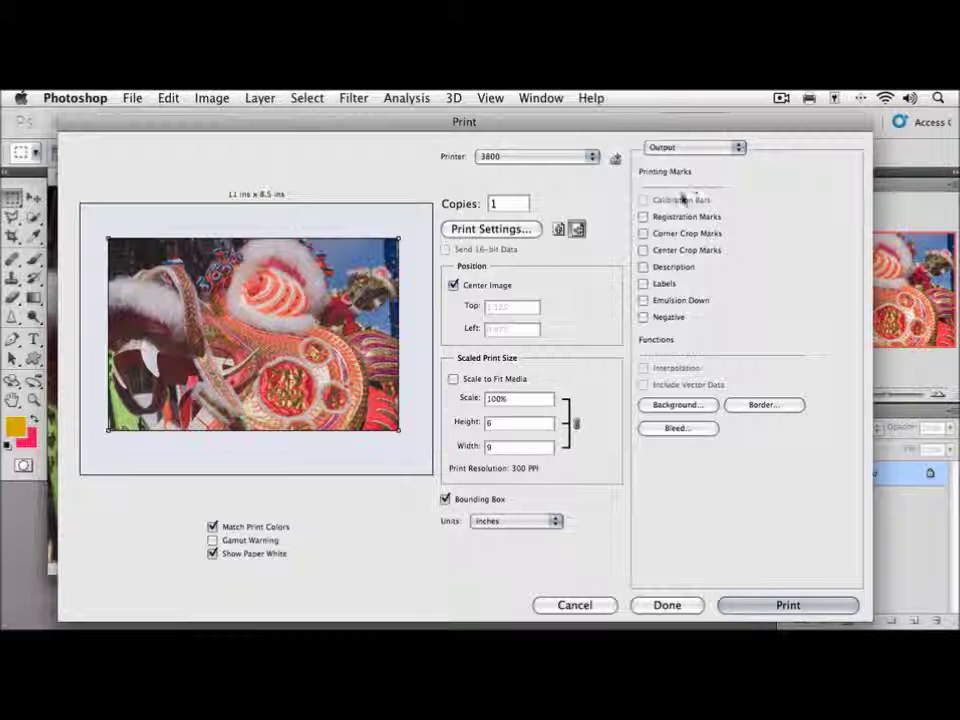
click(644, 217)
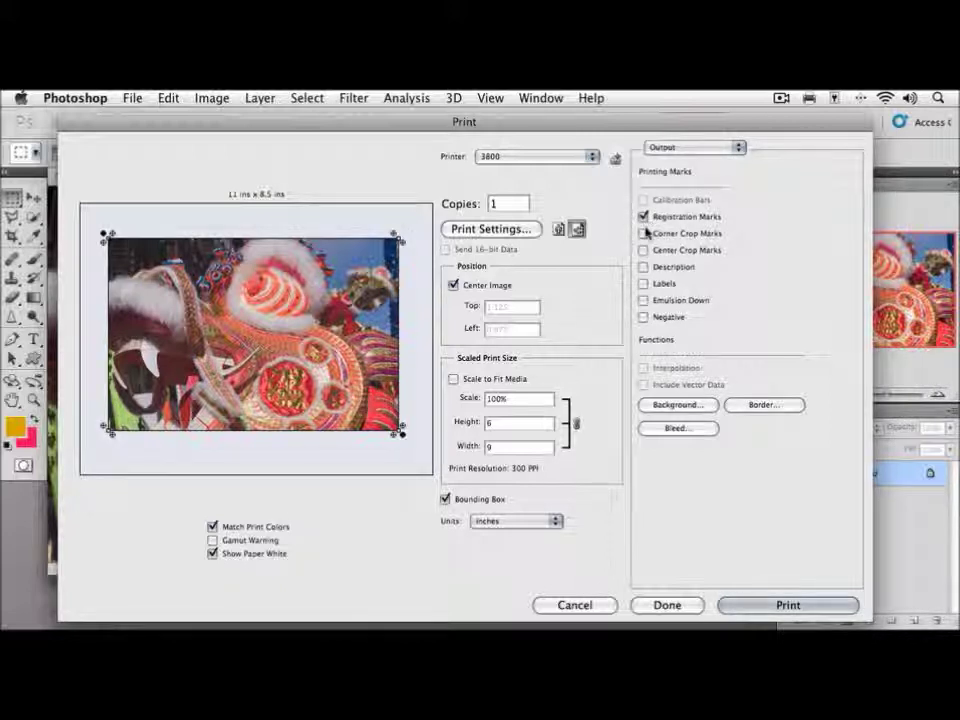
click(644, 250)
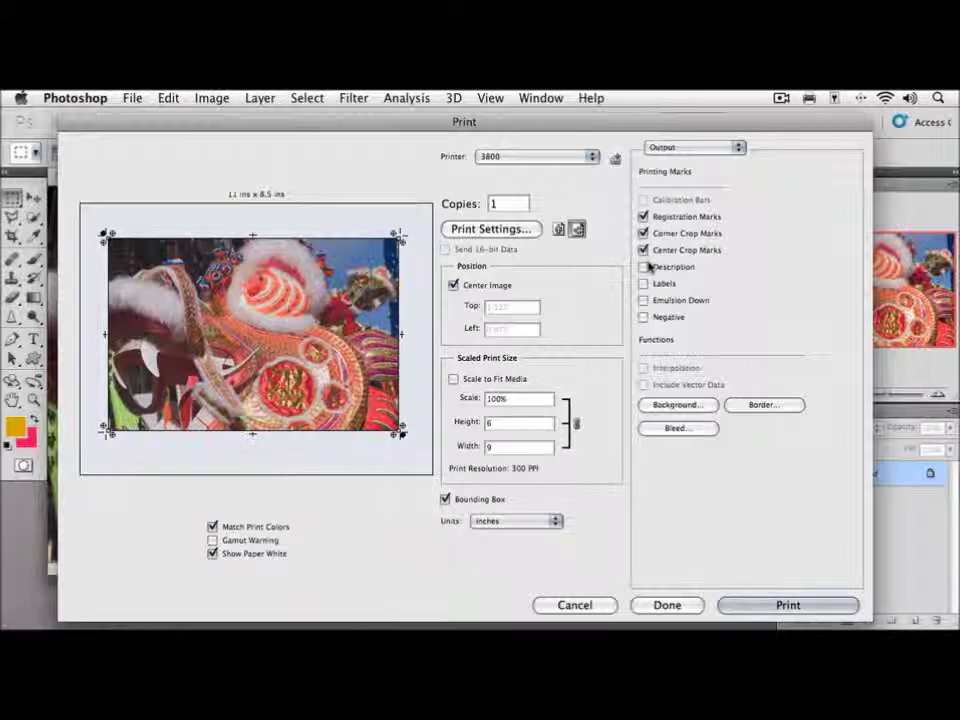
click(644, 317)
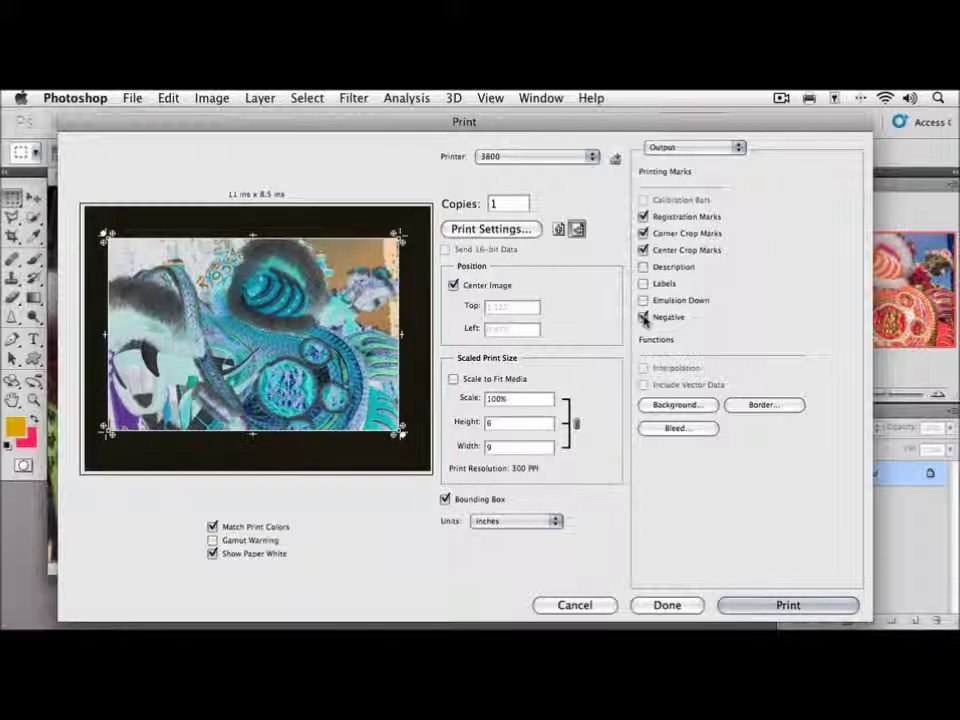
click(644, 317)
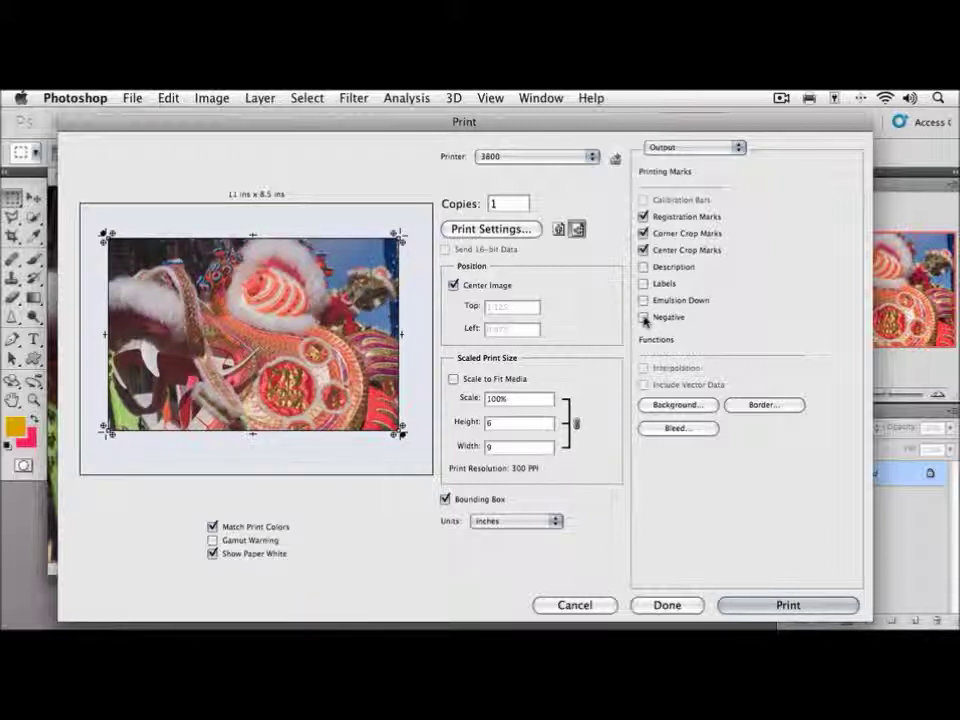
- Set the print background to dark red, hex 5b0d0d
click(675, 404)
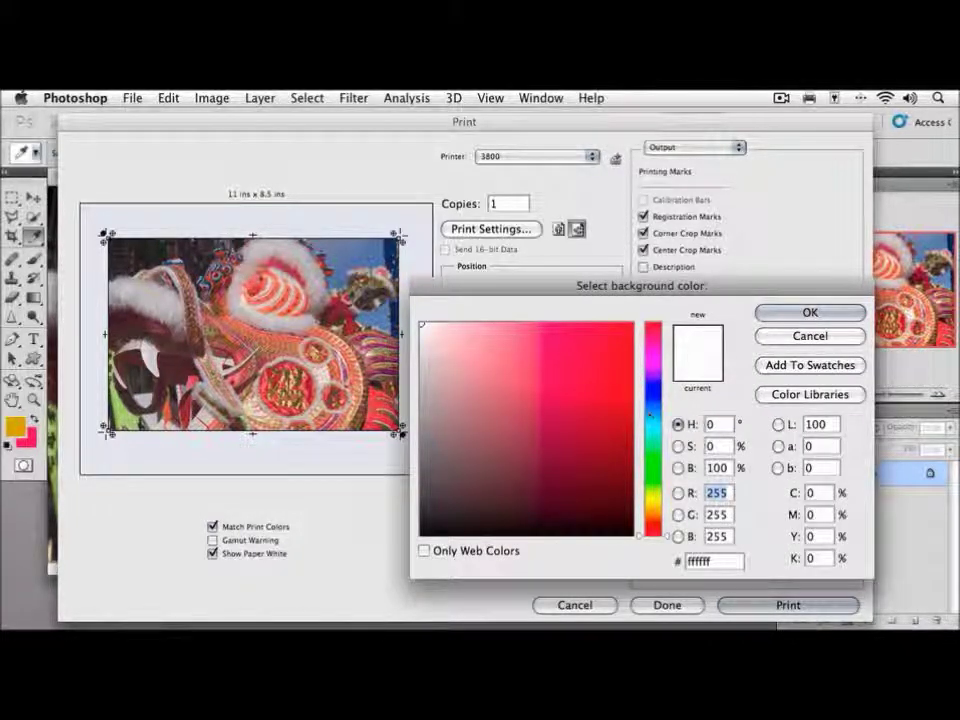
click(602, 459)
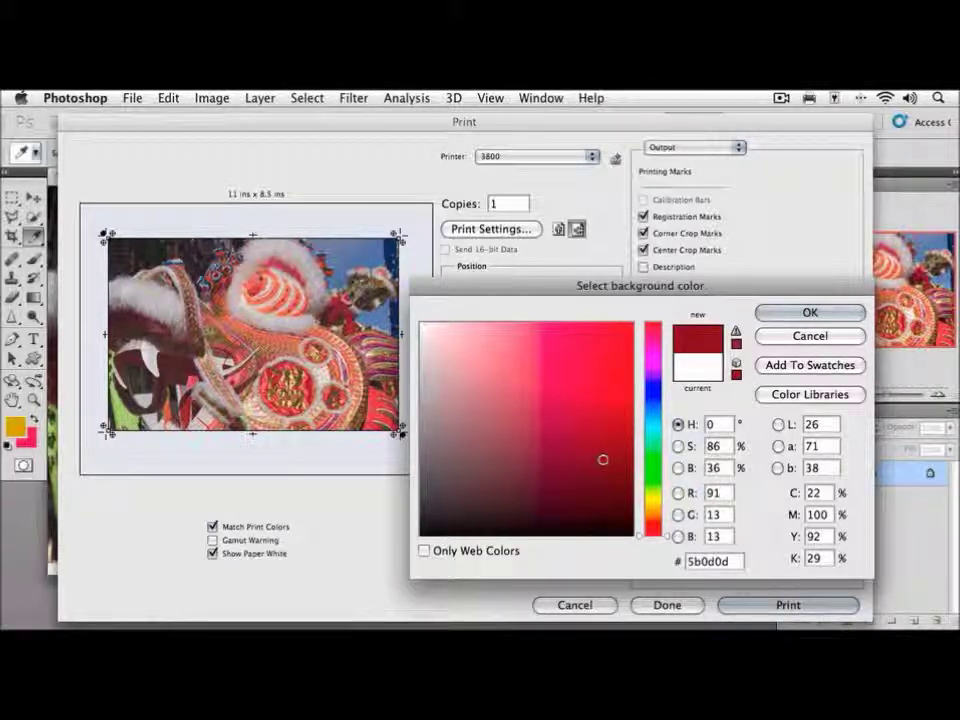
key(Return)
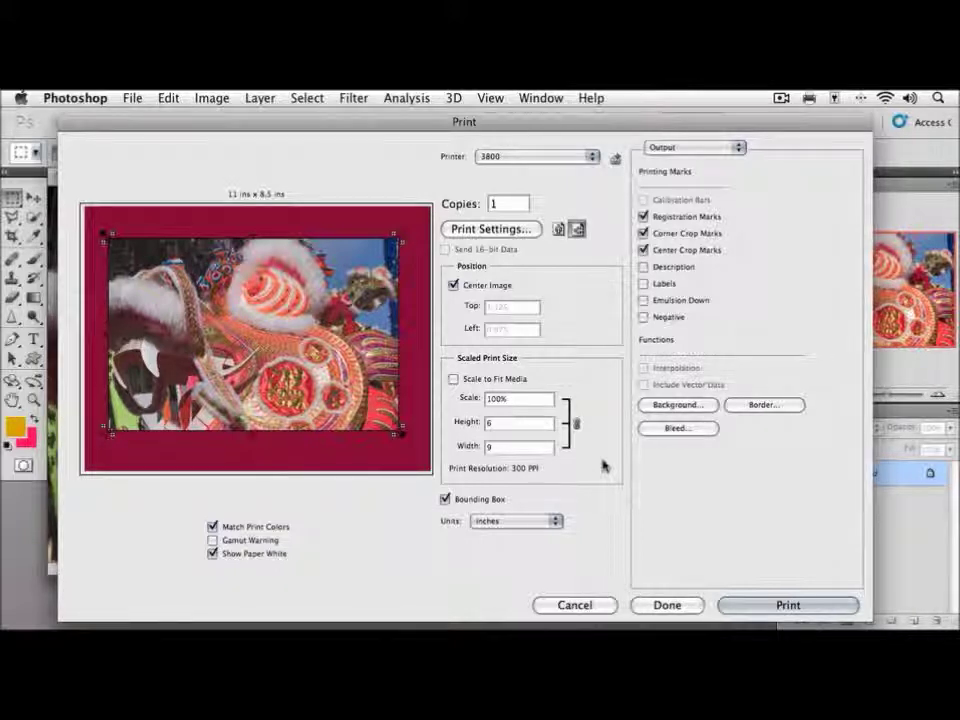
- Add a 0.15-inch border around the printed image
click(733, 404)
click(500, 287)
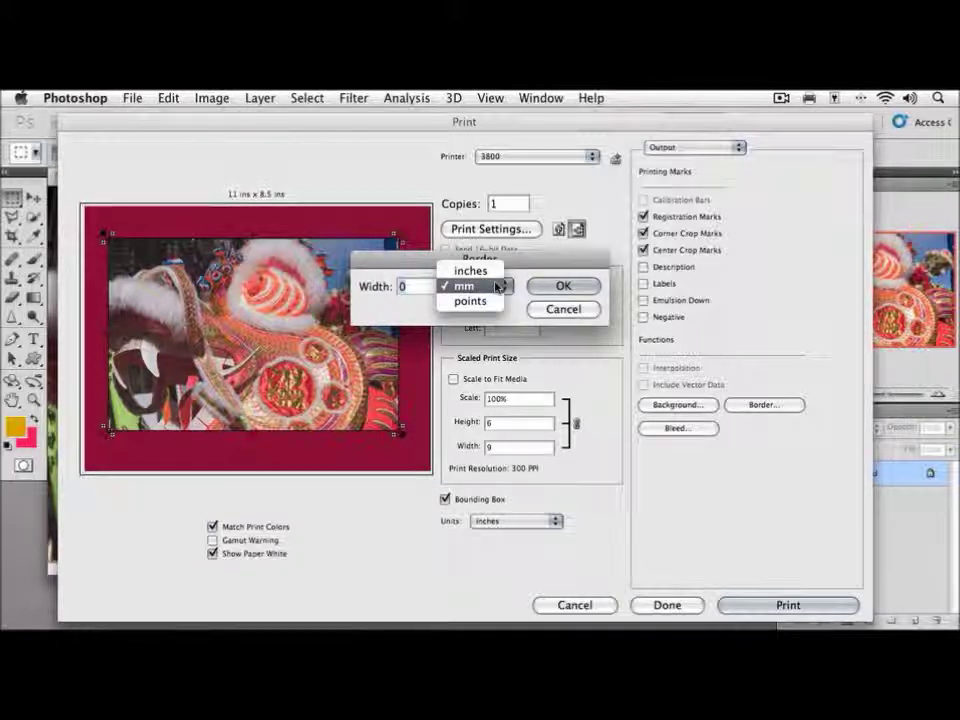
click(467, 271)
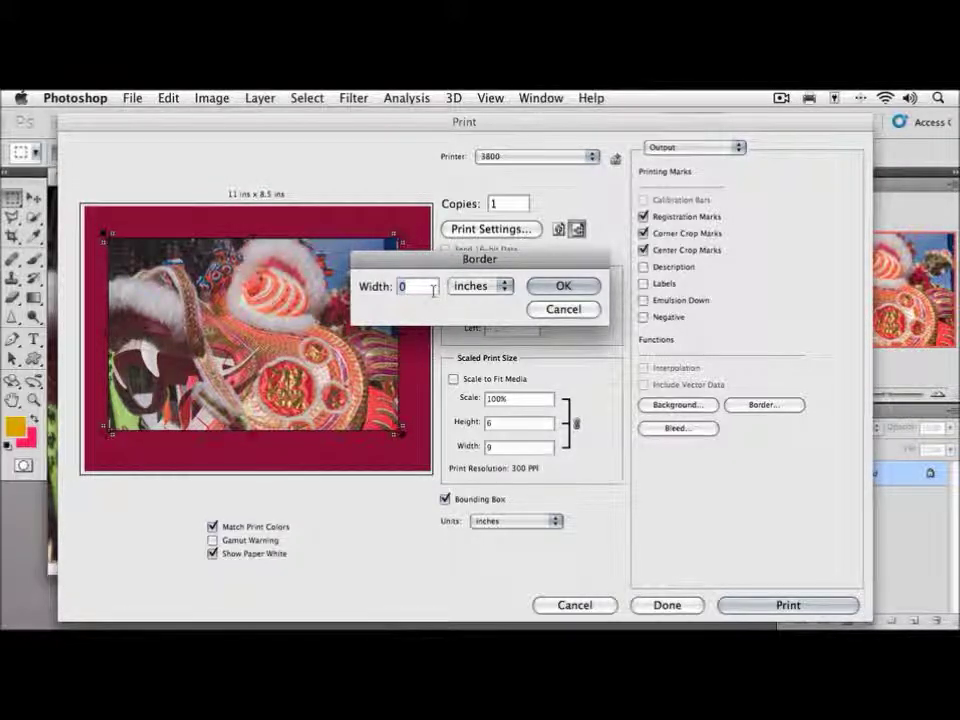
text(.1)
key(Tab)
text(0.15)
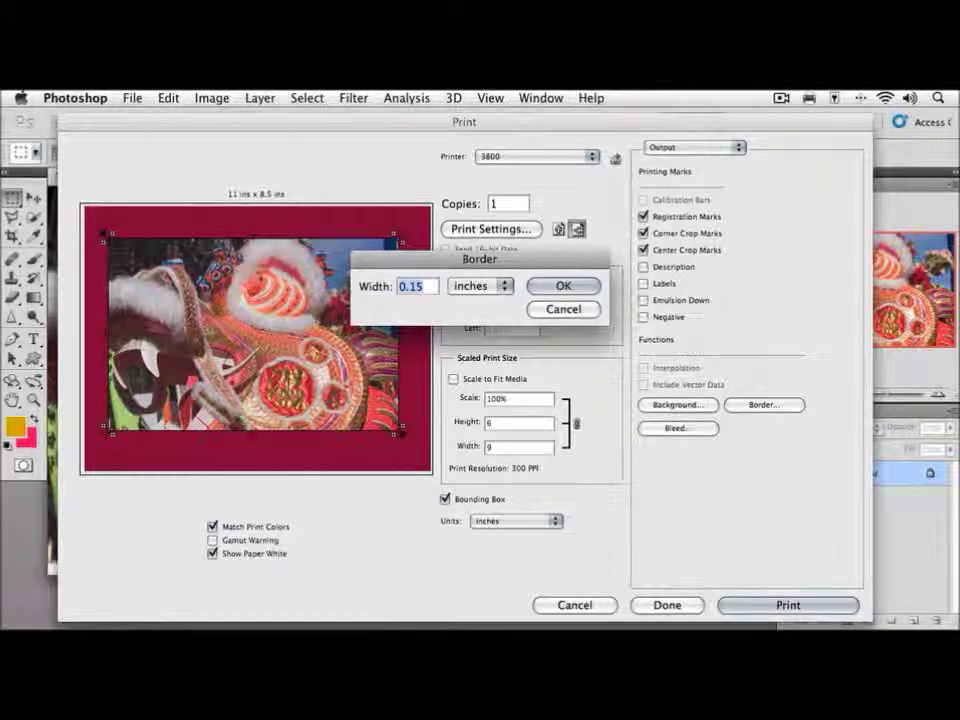
key(Return)
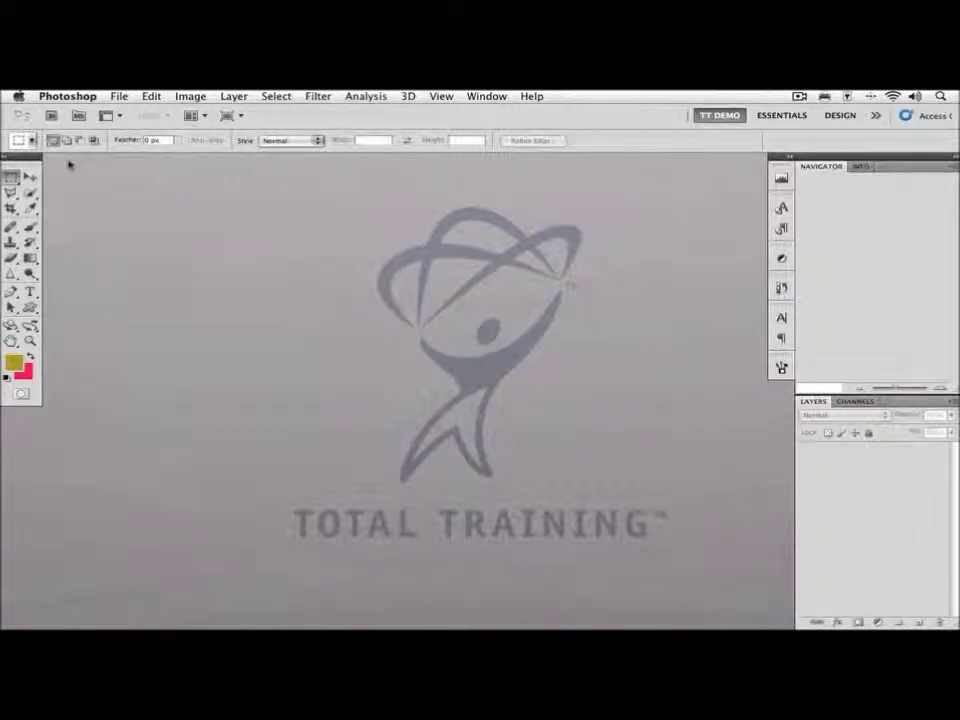
- Open web.tif from the Chapter 15 folder and bring it into Save for Web & Devices
key(super+o)
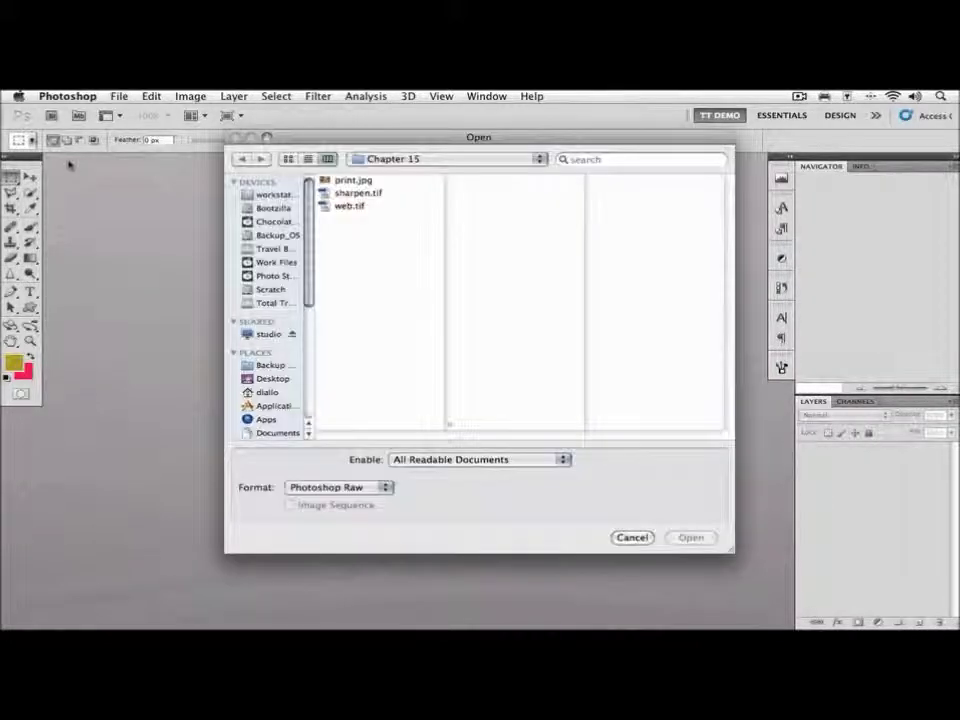
double_click(323, 207)
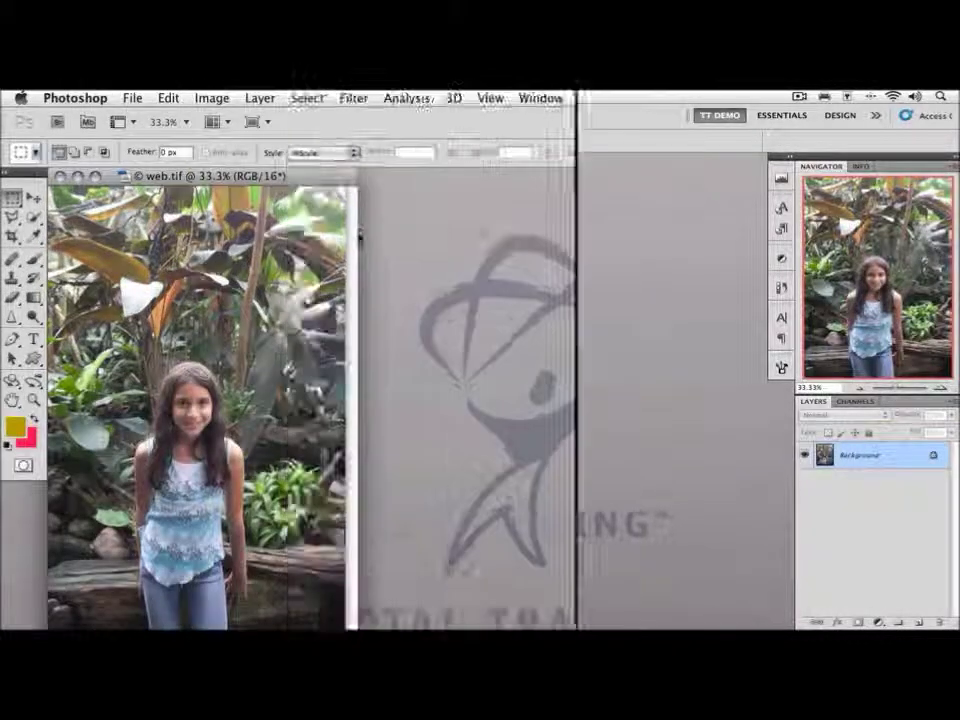
click(132, 98)
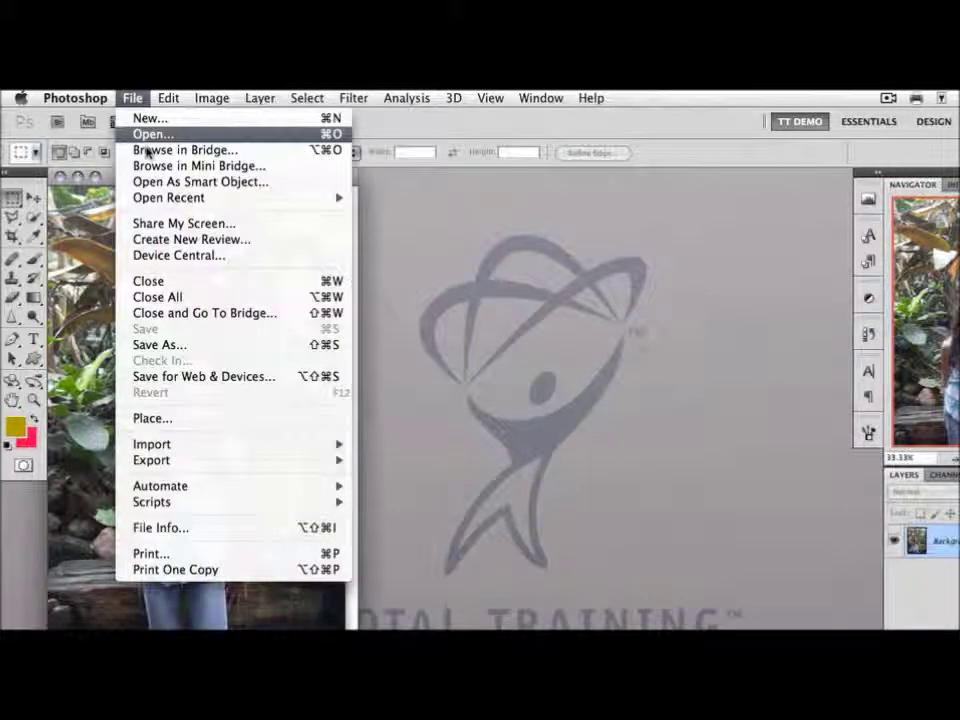
click(163, 376)
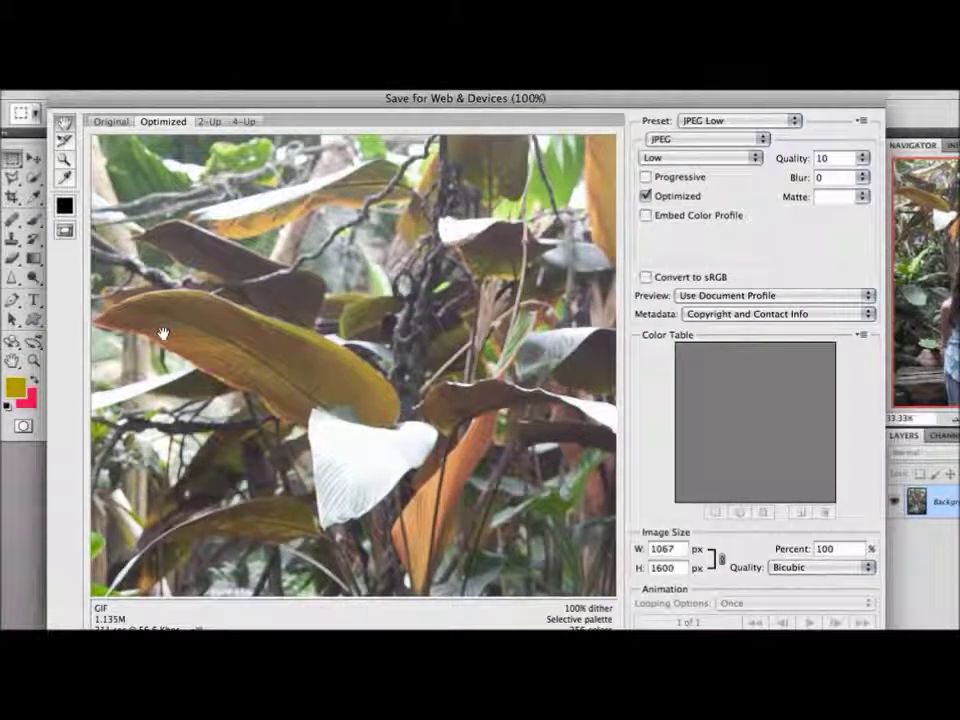
- View the original image around the girl's face and examine the available web file formats, keeping JPEG
click(112, 121)
scroll(400, 315, down, 5)
drag(414, 392, 340, 310)
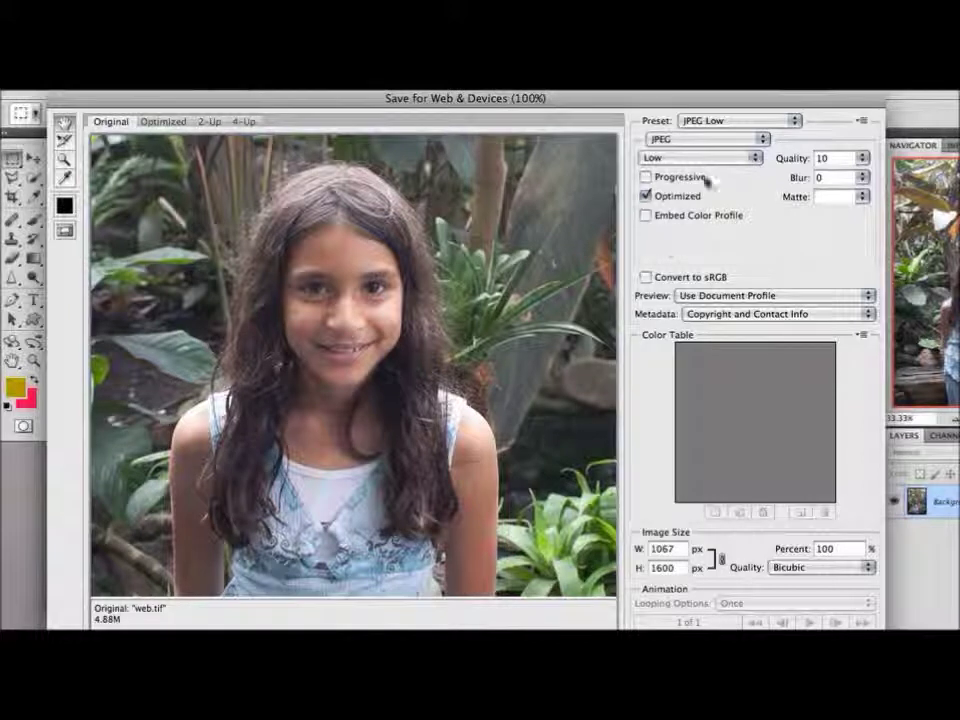
click(712, 140)
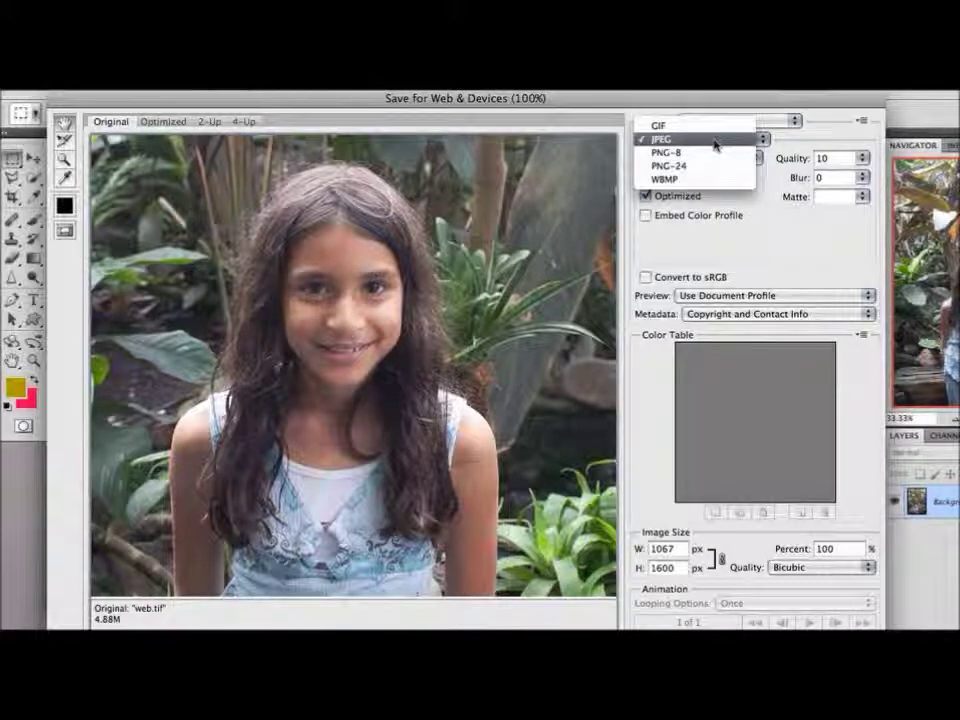
click(767, 262)
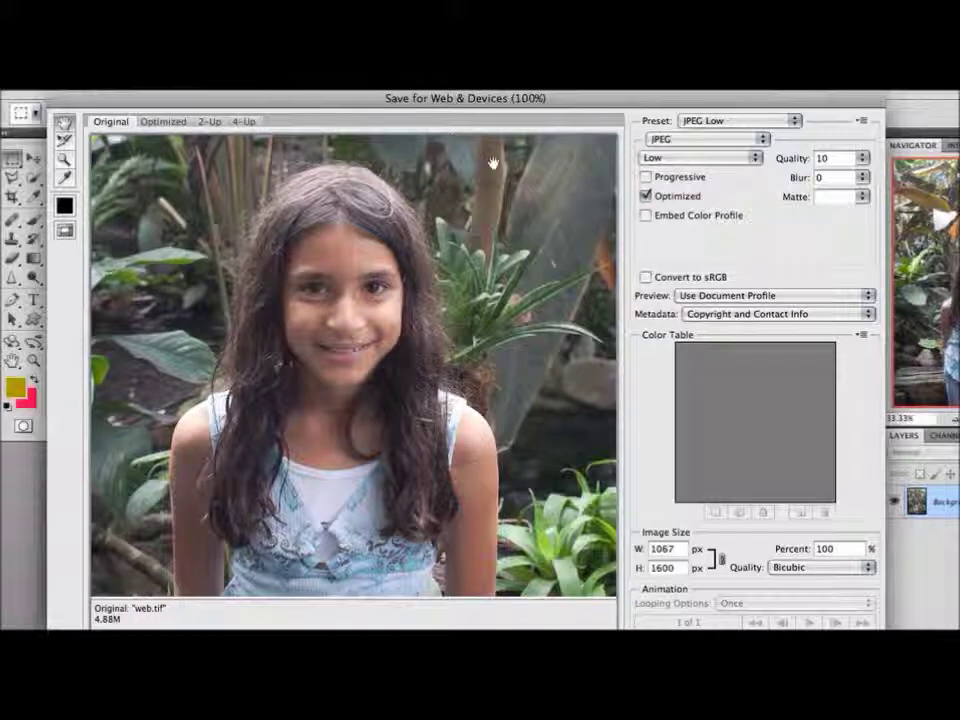
- Compare the original and JPEG versions of the face in 2-Up view, select the JPEG version, and examine the download speed choices
click(211, 122)
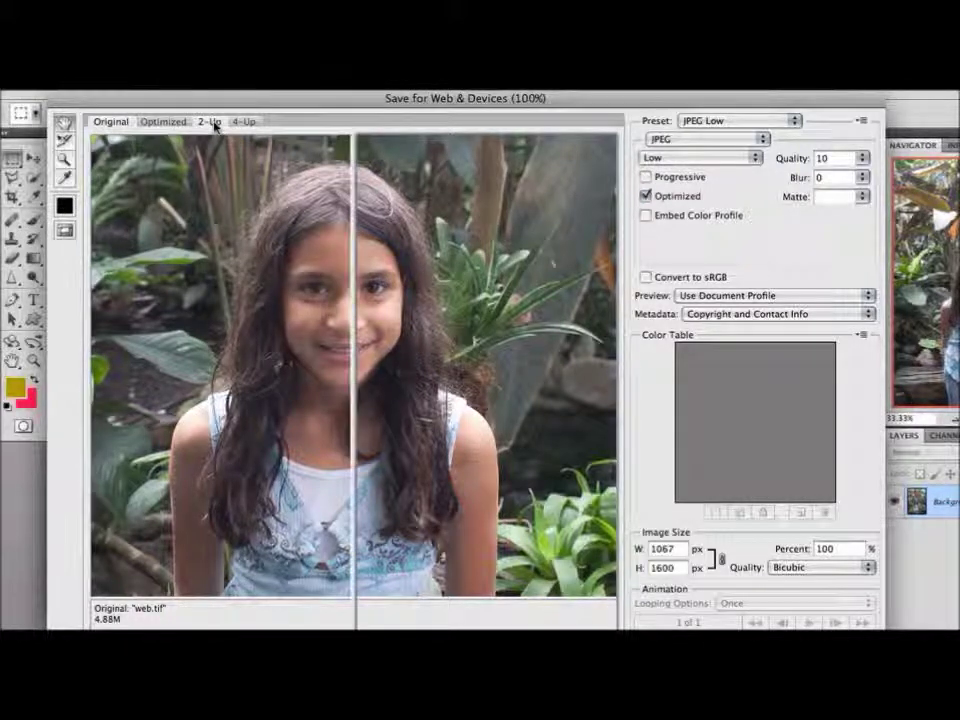
drag(297, 331, 194, 322)
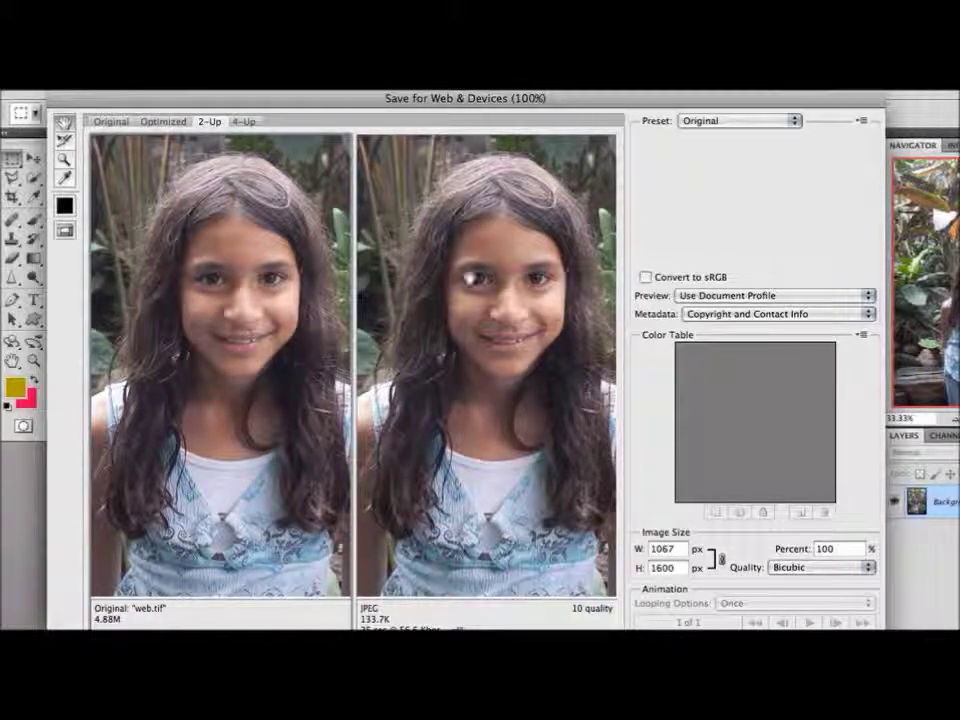
click(475, 274)
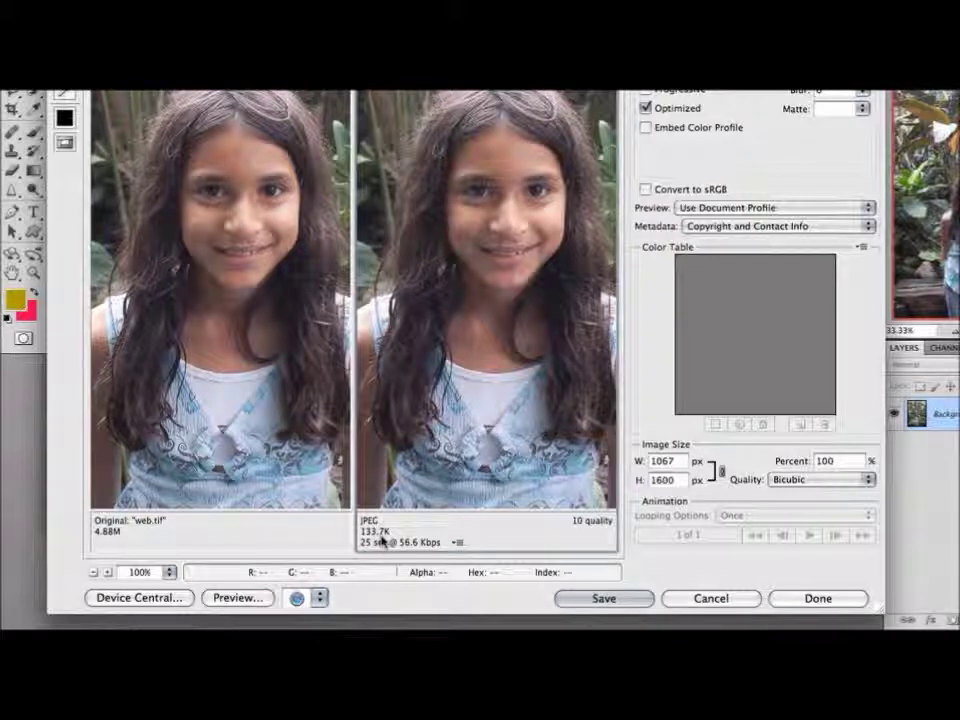
click(456, 543)
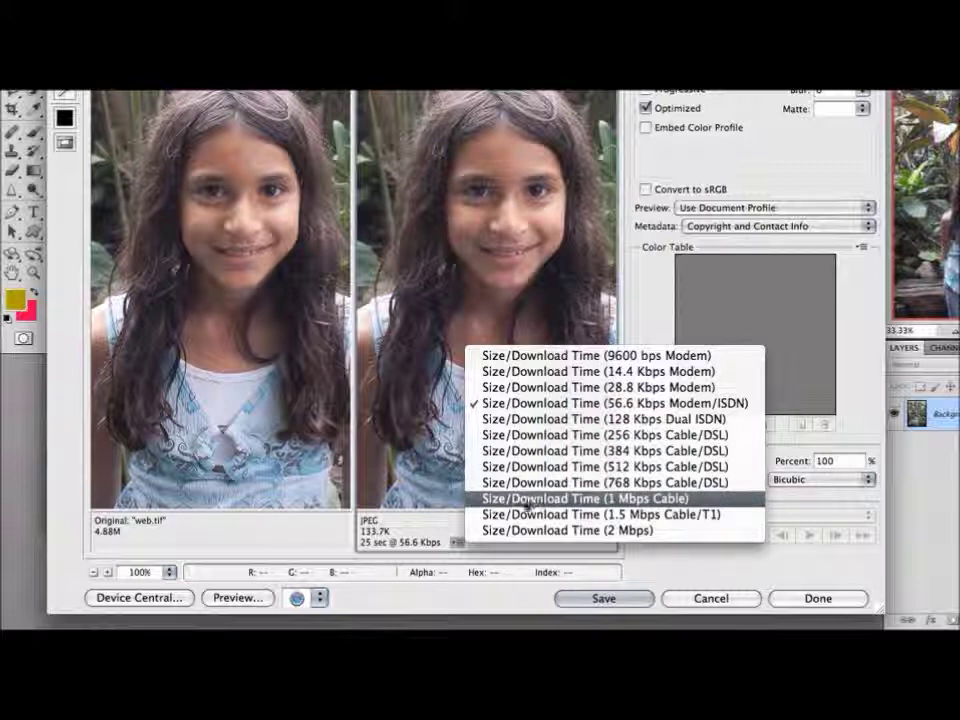
click(456, 518)
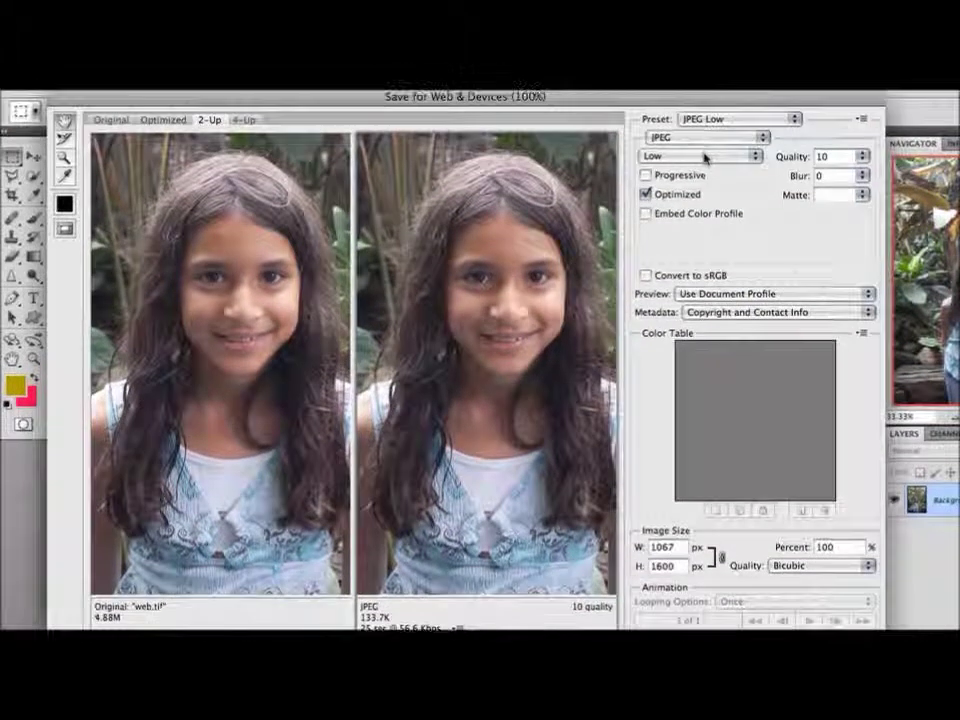
- Set the JPEG quality to High, raise it to 85, and embed the color profile
click(706, 156)
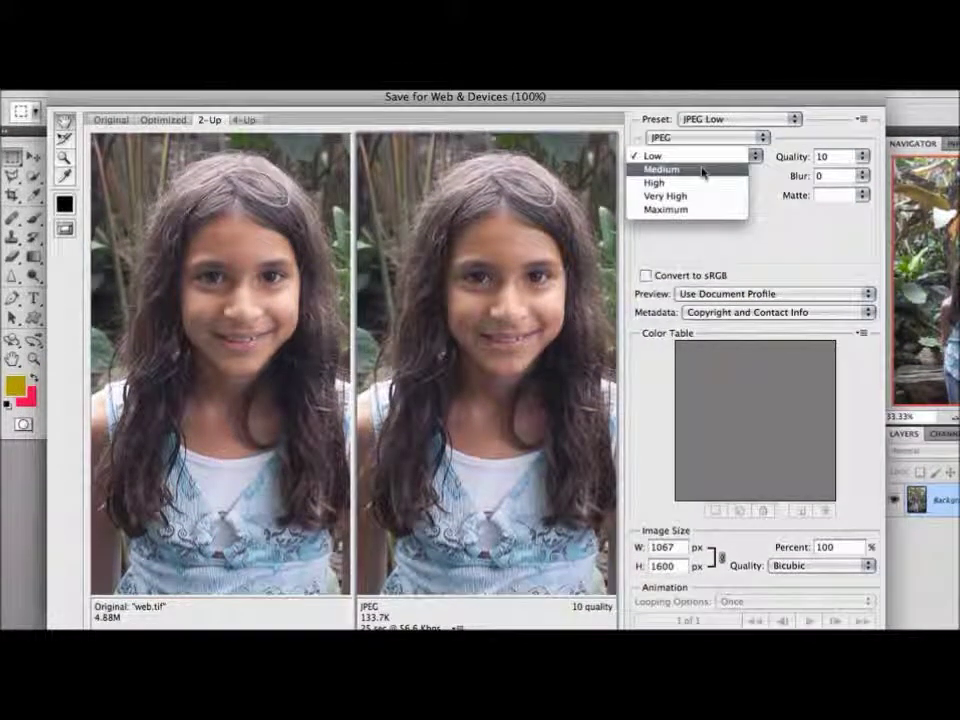
click(694, 183)
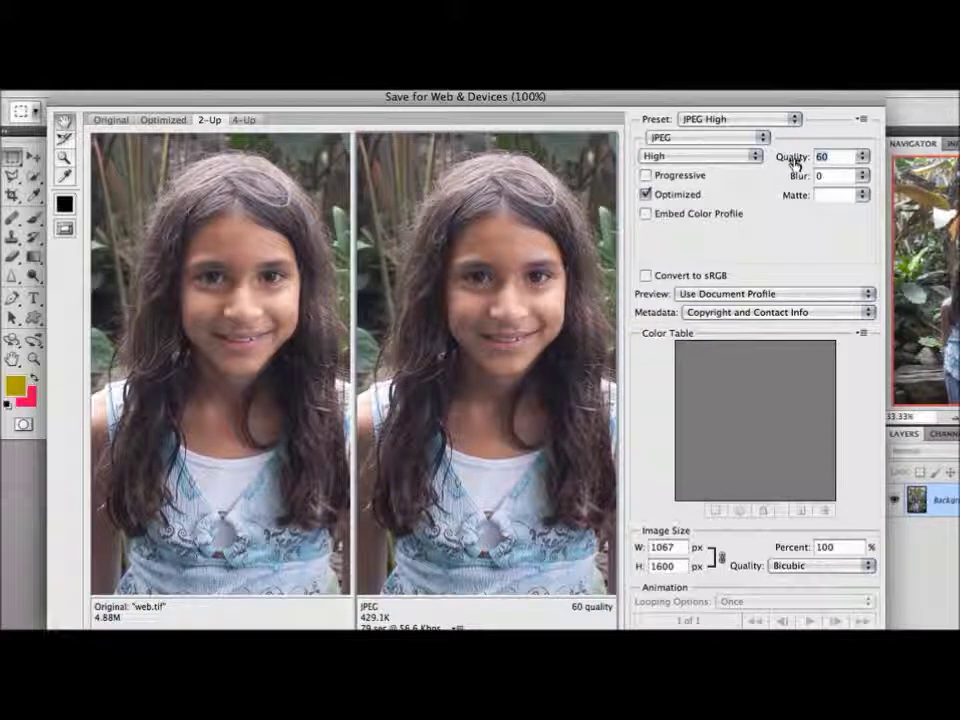
text(85)
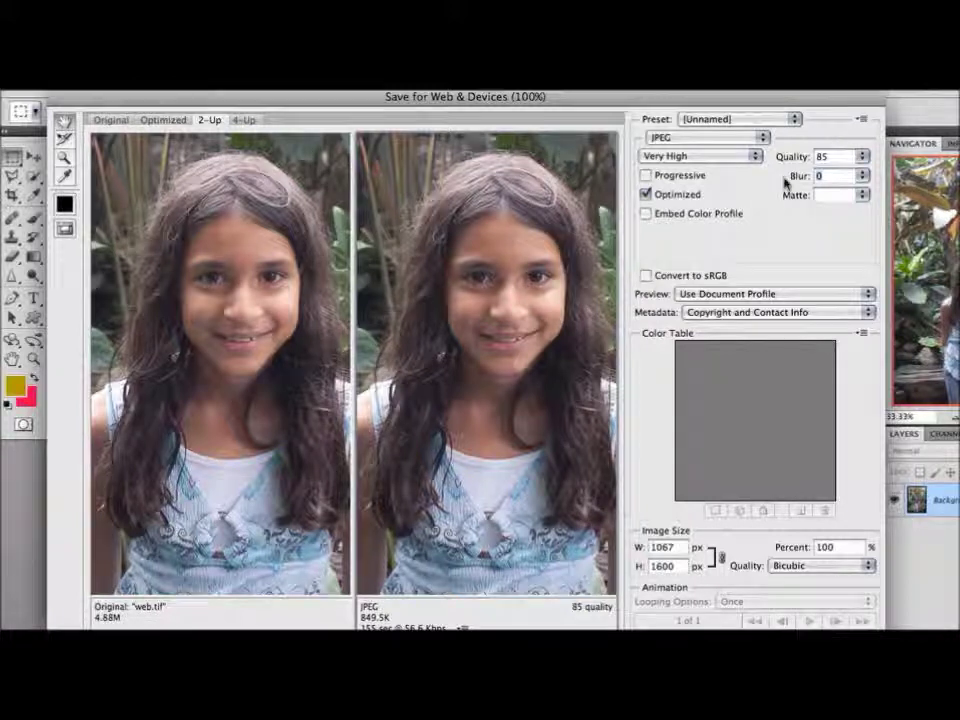
click(645, 215)
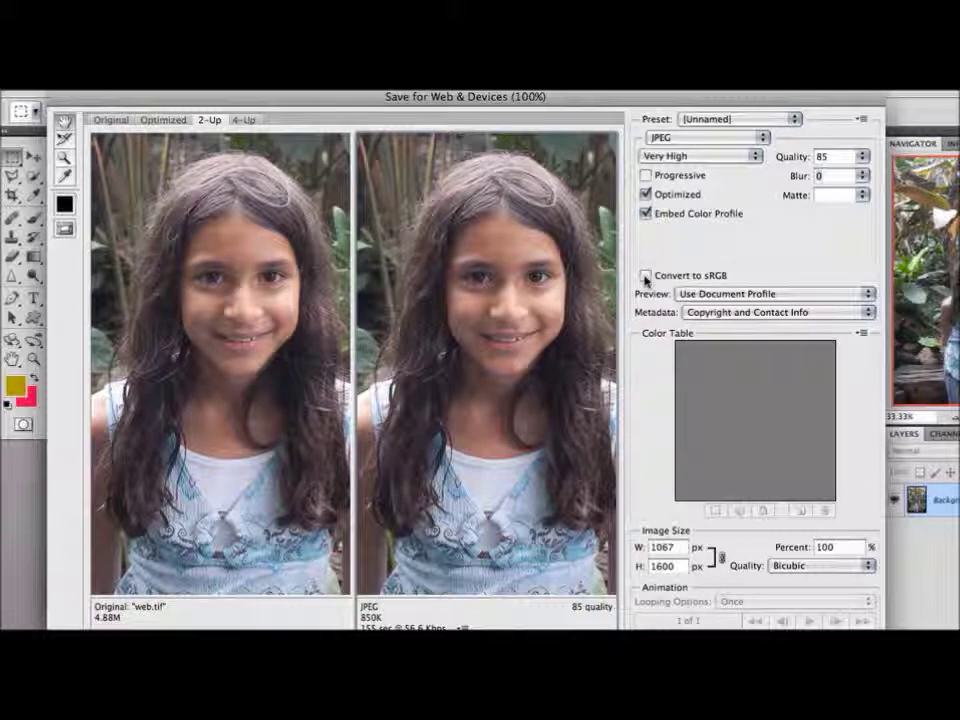
- Preview the JPEG's colors with the Windows and Legacy Macintosh (No Color Management) options
click(691, 296)
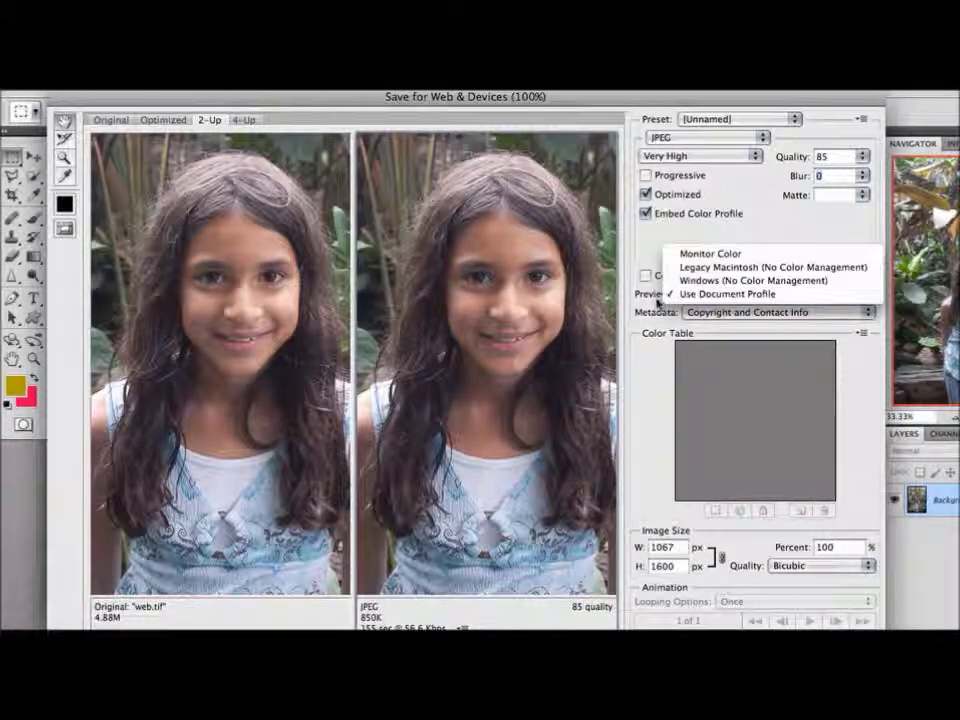
click(657, 302)
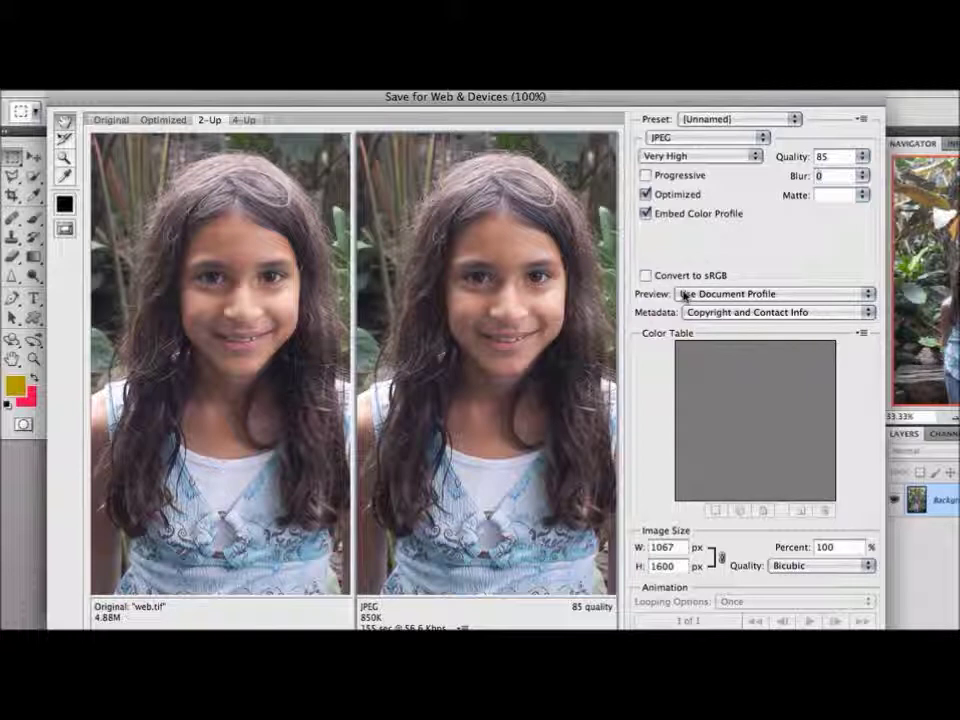
click(684, 295)
click(683, 280)
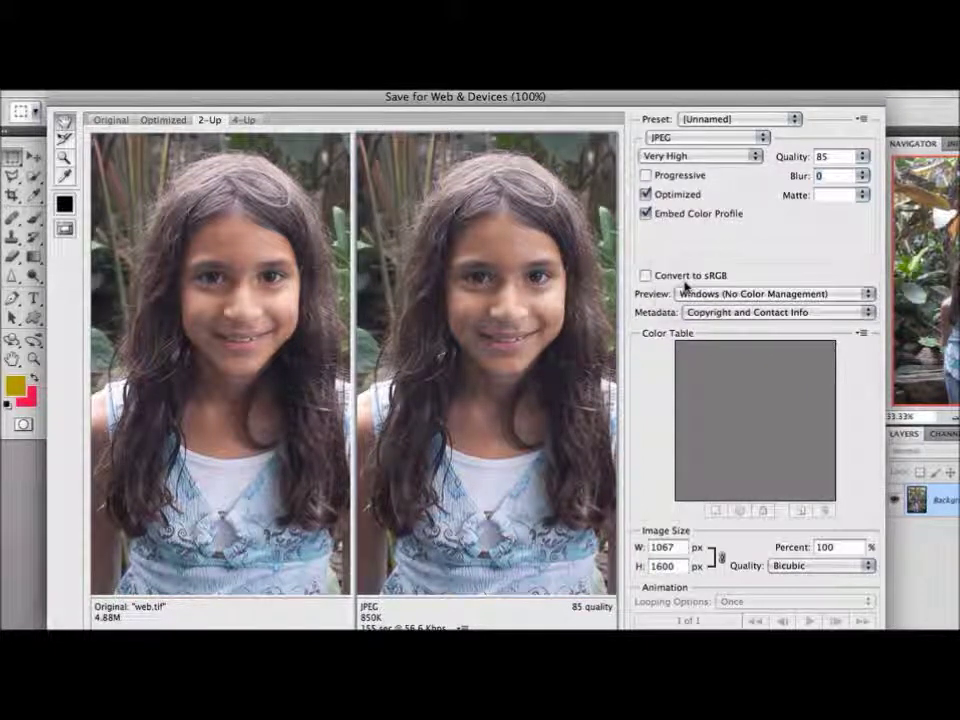
click(686, 286)
click(691, 292)
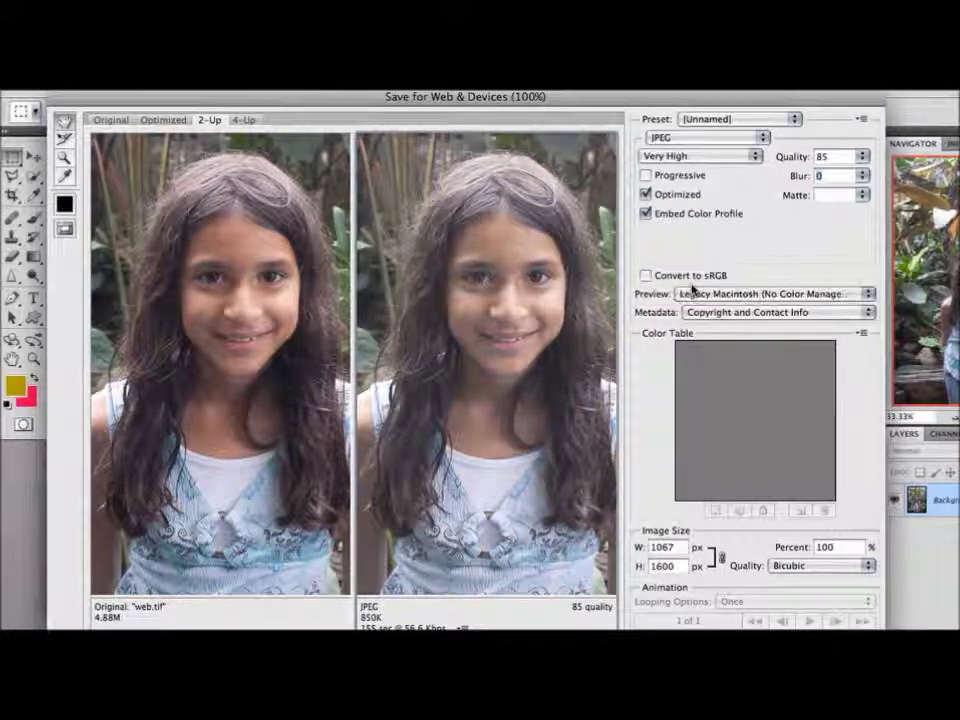
- Preview the JPEG's colors with Monitor Color, set the preview to Use Document Profile, and enable conversion to sRGB
click(690, 293)
click(697, 281)
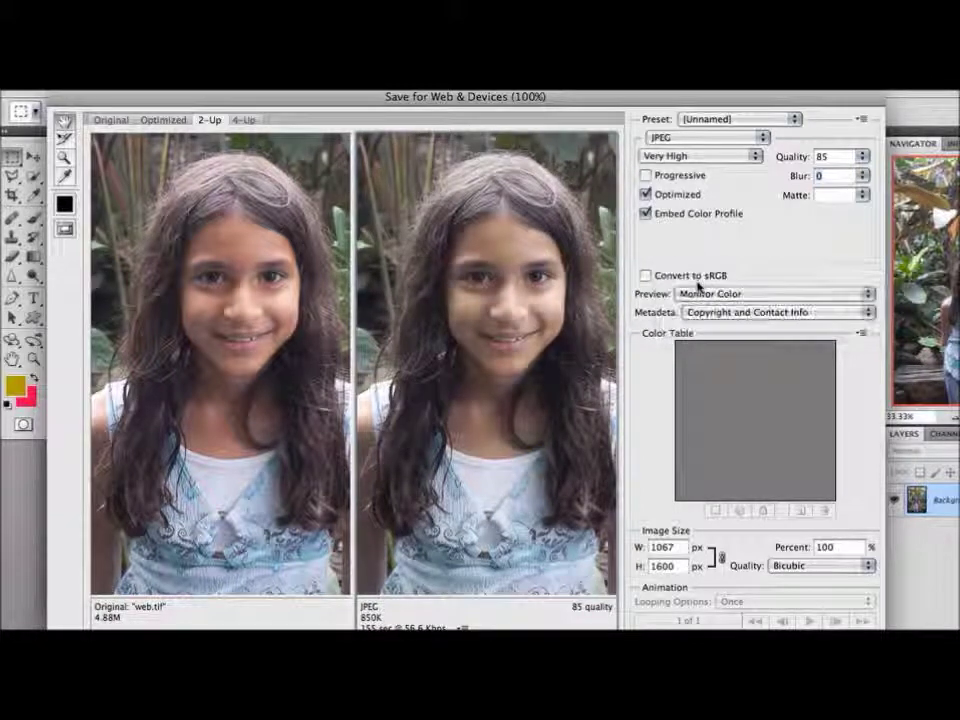
click(697, 296)
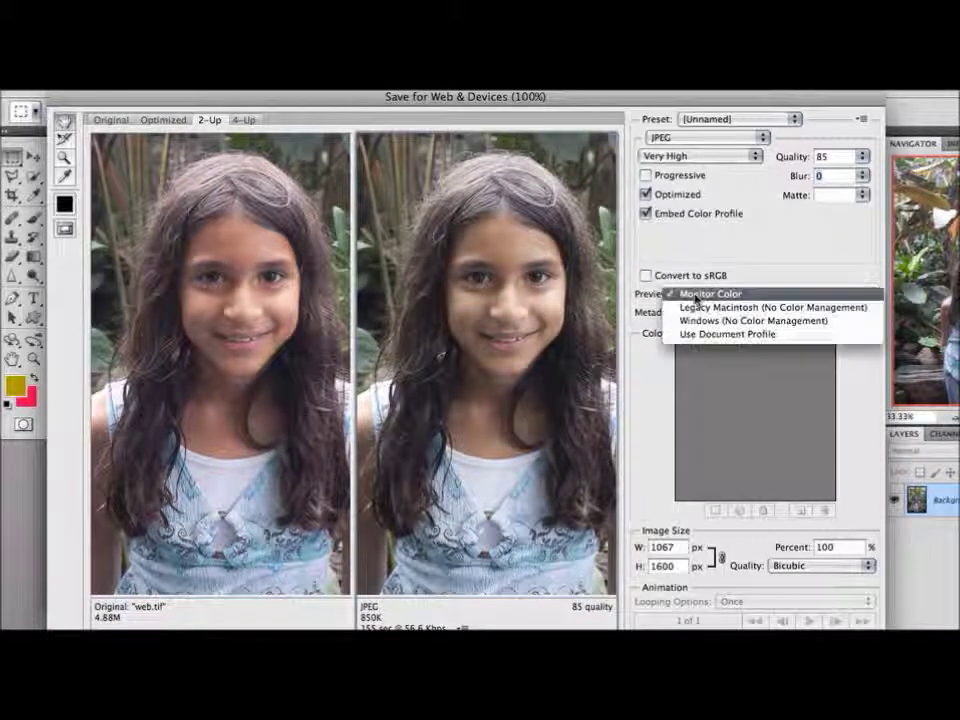
click(686, 333)
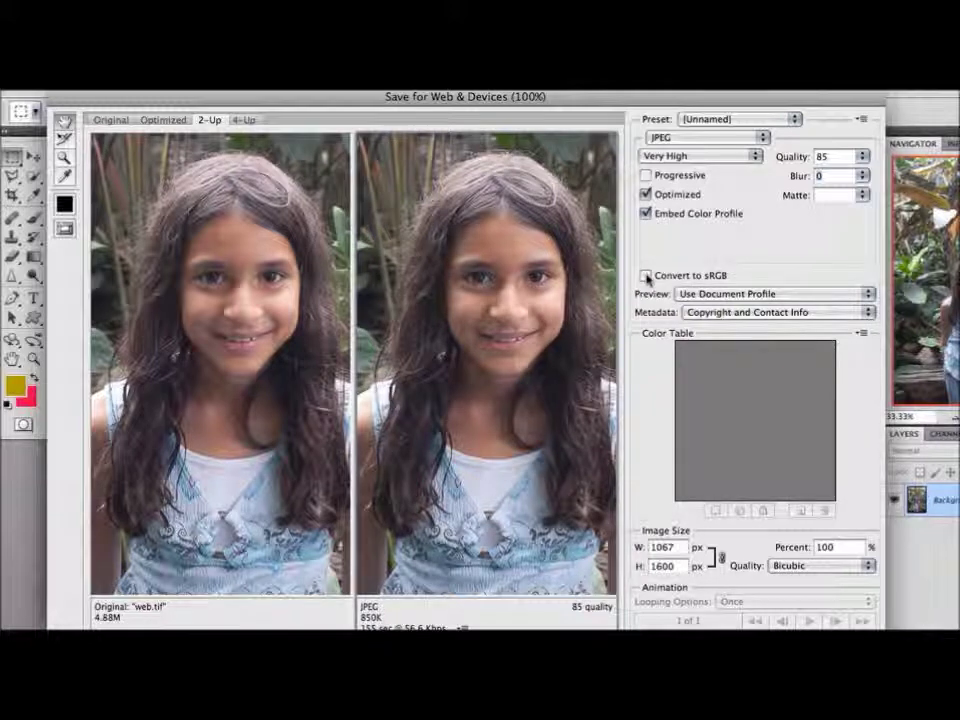
click(646, 277)
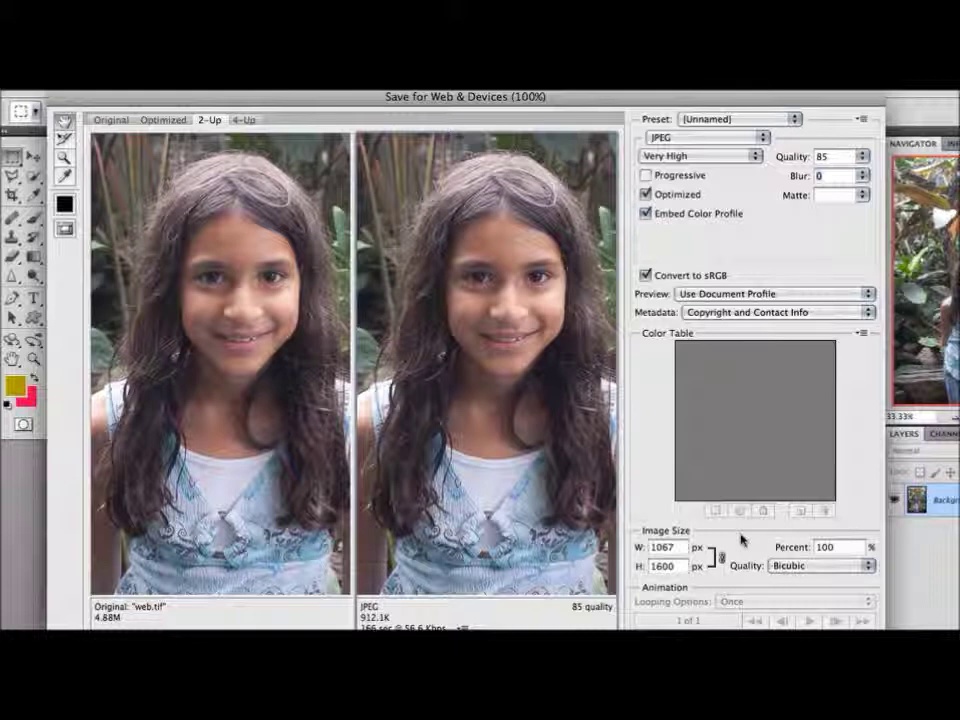
- Scale the output image to 50 percent, reframe the preview around the girl, and select the JPEG version
click(783, 548)
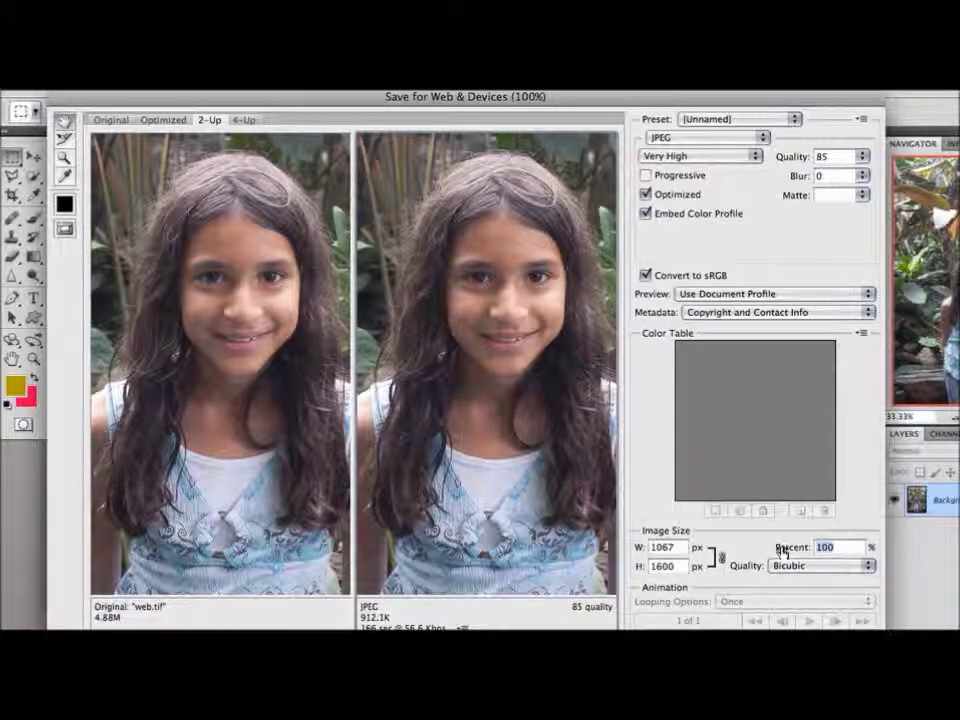
text(50)
key(Tab)
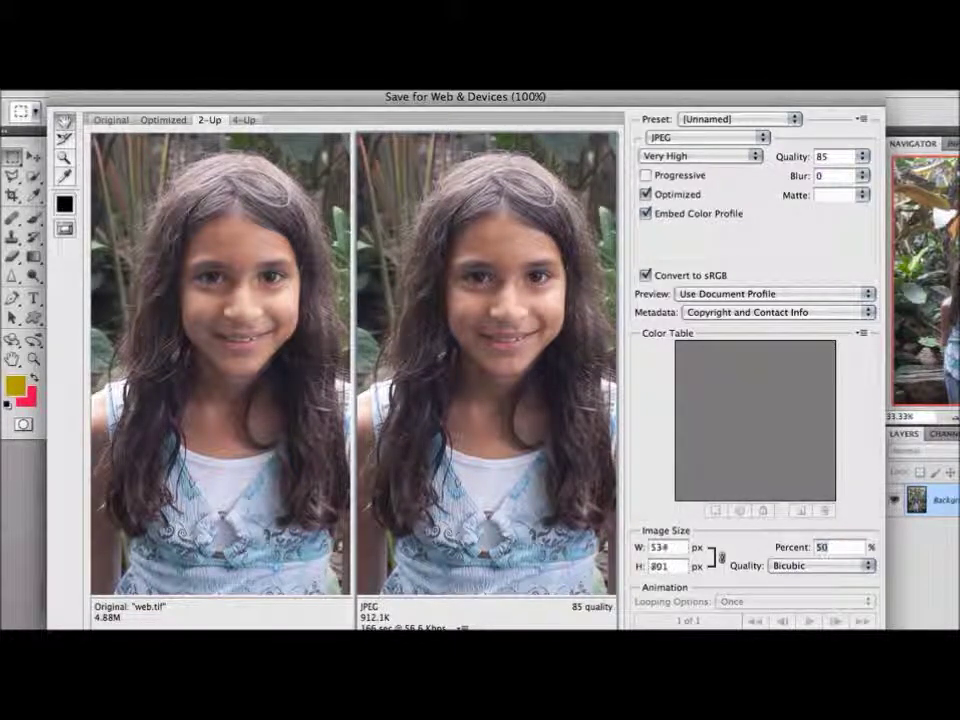
drag(150, 258, 240, 262)
drag(296, 347, 301, 338)
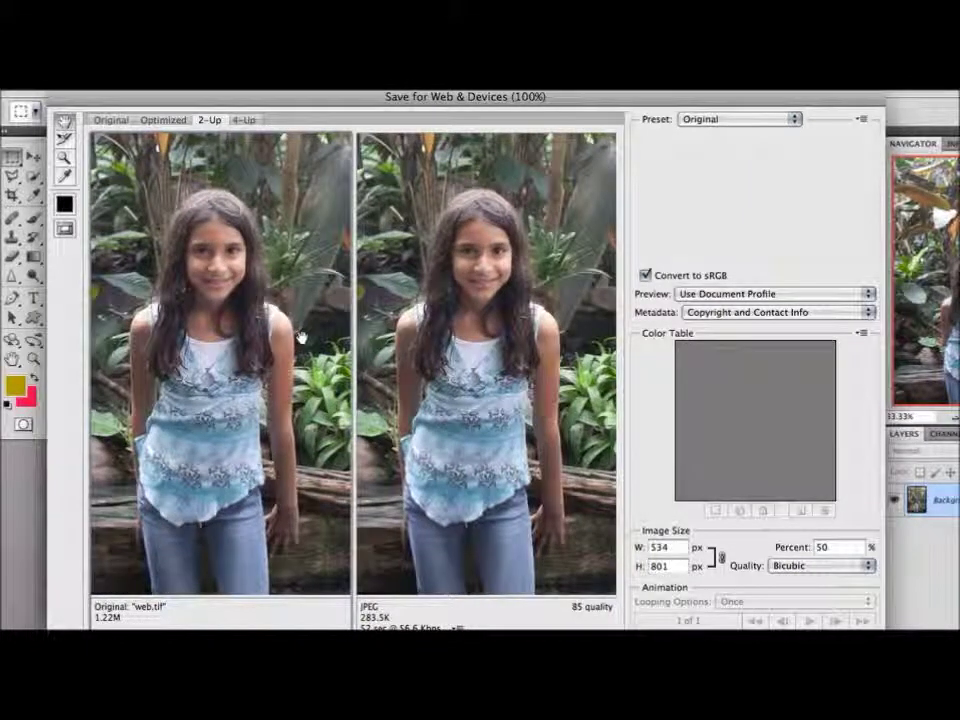
click(474, 348)
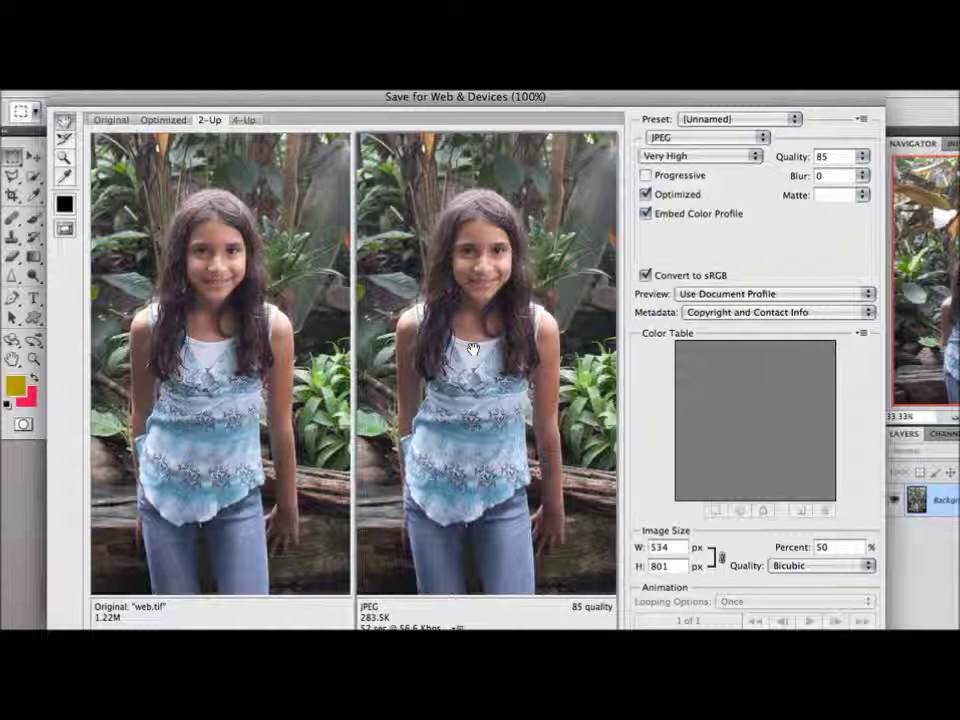
- Compare the original and the three JPEG versions in 4-Up view, selecting each in turn, and examine the browser preview choices
click(246, 120)
click(241, 203)
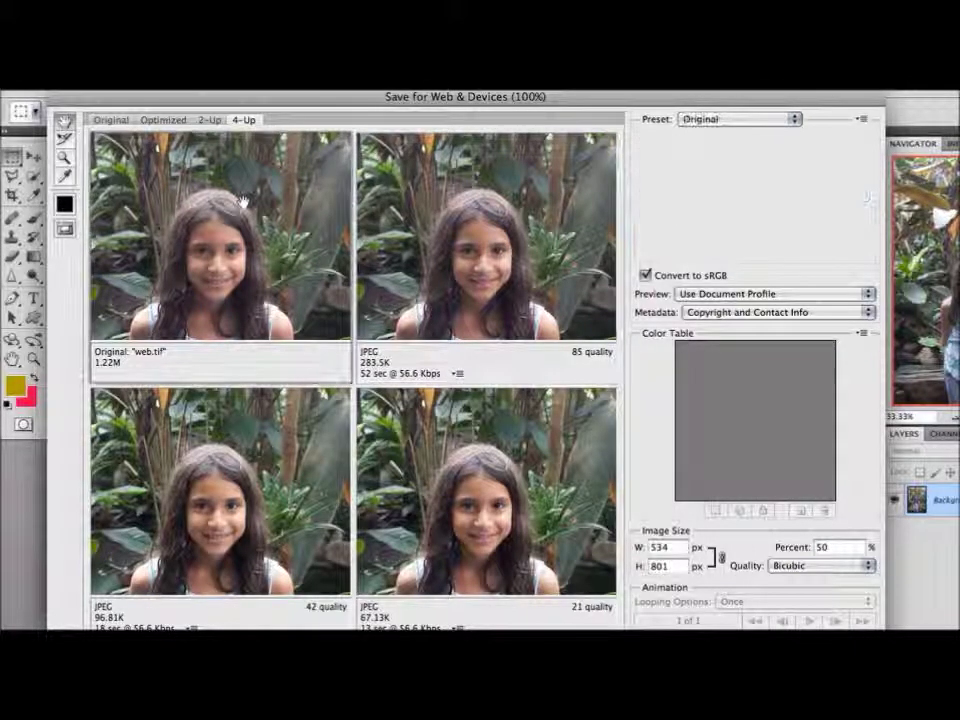
click(484, 207)
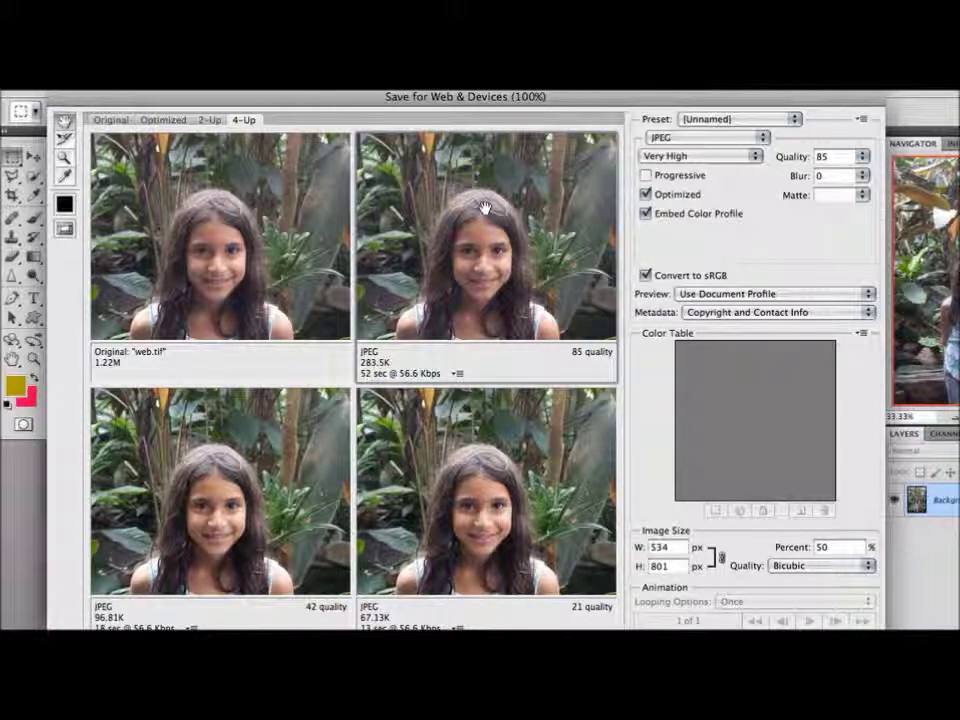
click(336, 428)
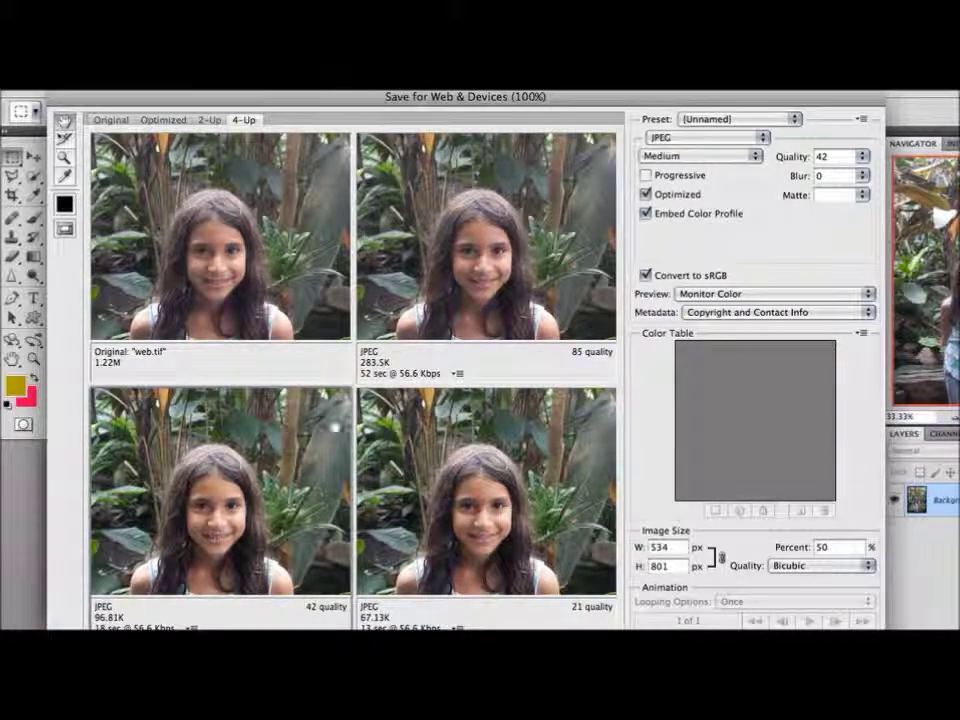
click(488, 436)
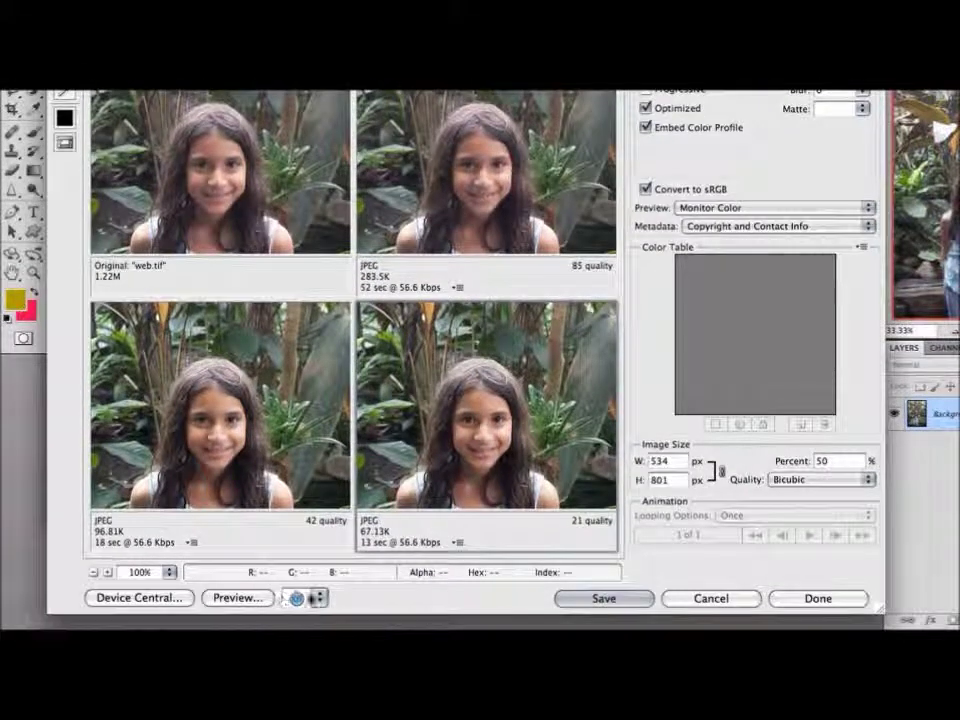
click(320, 598)
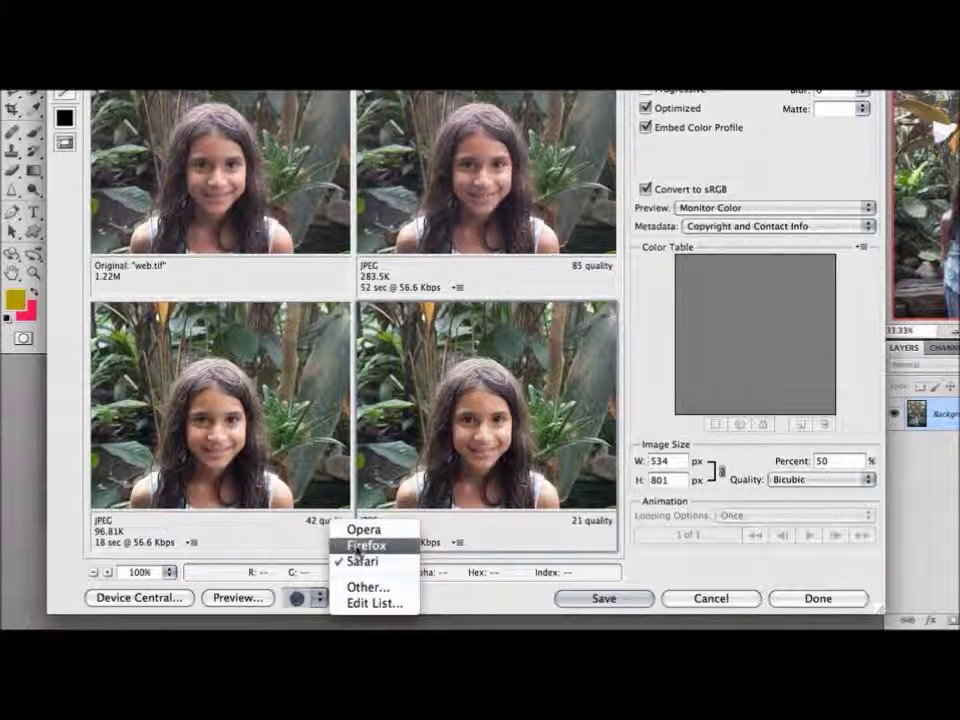
click(447, 596)
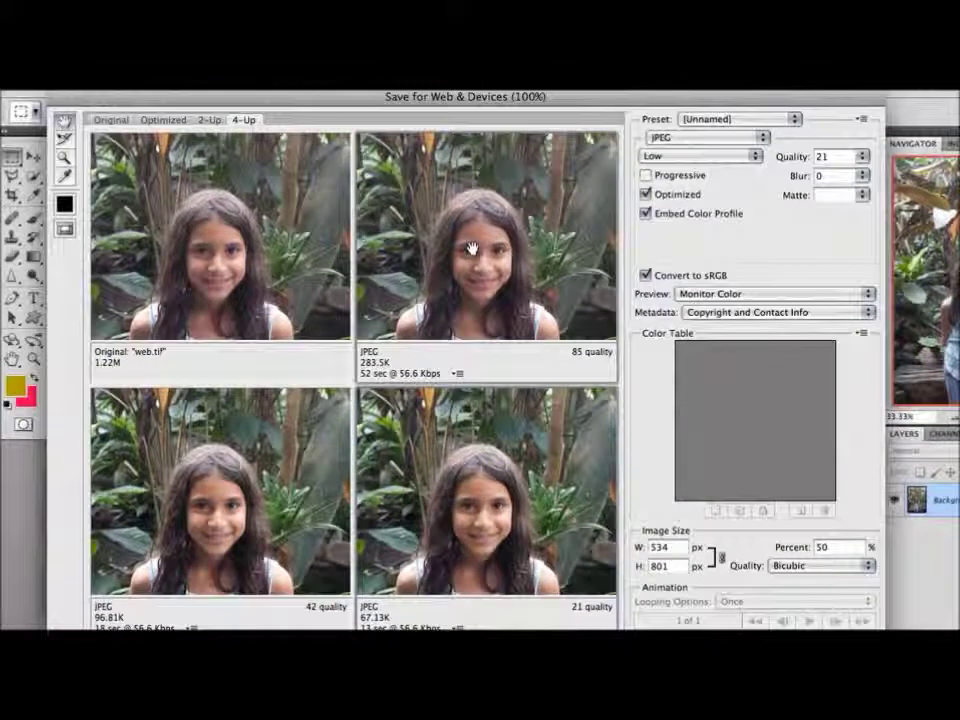
- Select the JPEG version with quality 85 and save the optimized image as web in the Chapter 15 folder
click(472, 225)
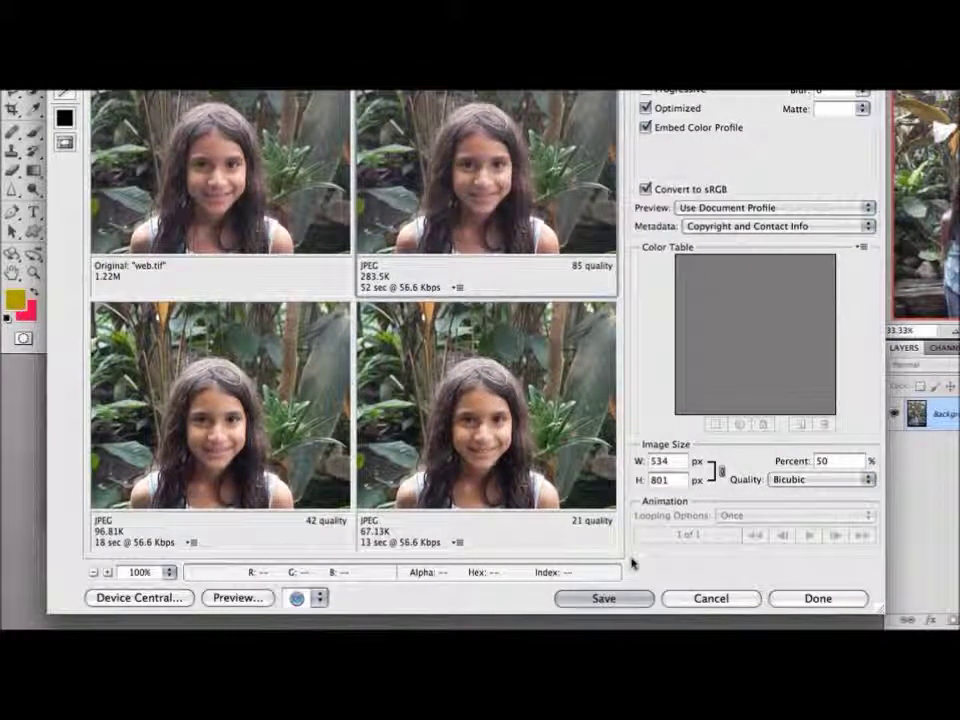
key(Return)
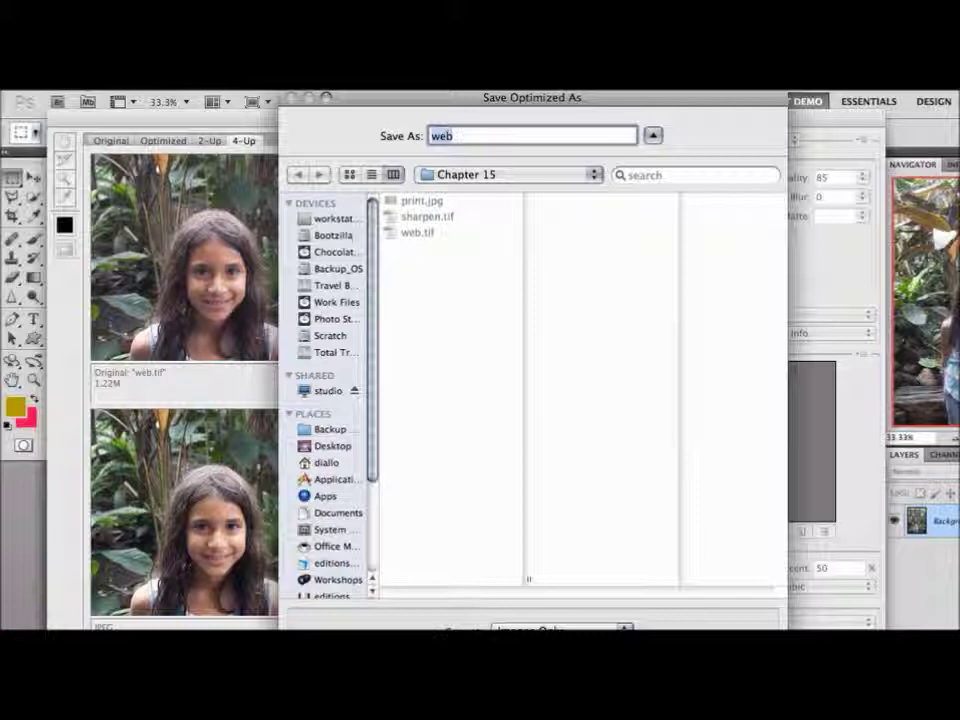
key(Return)
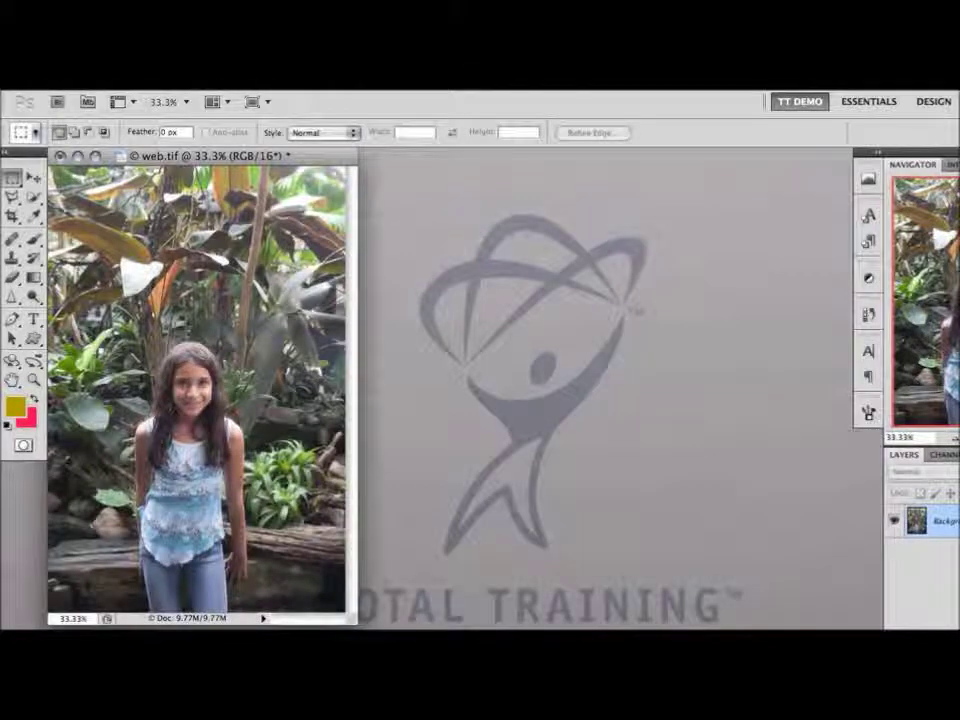